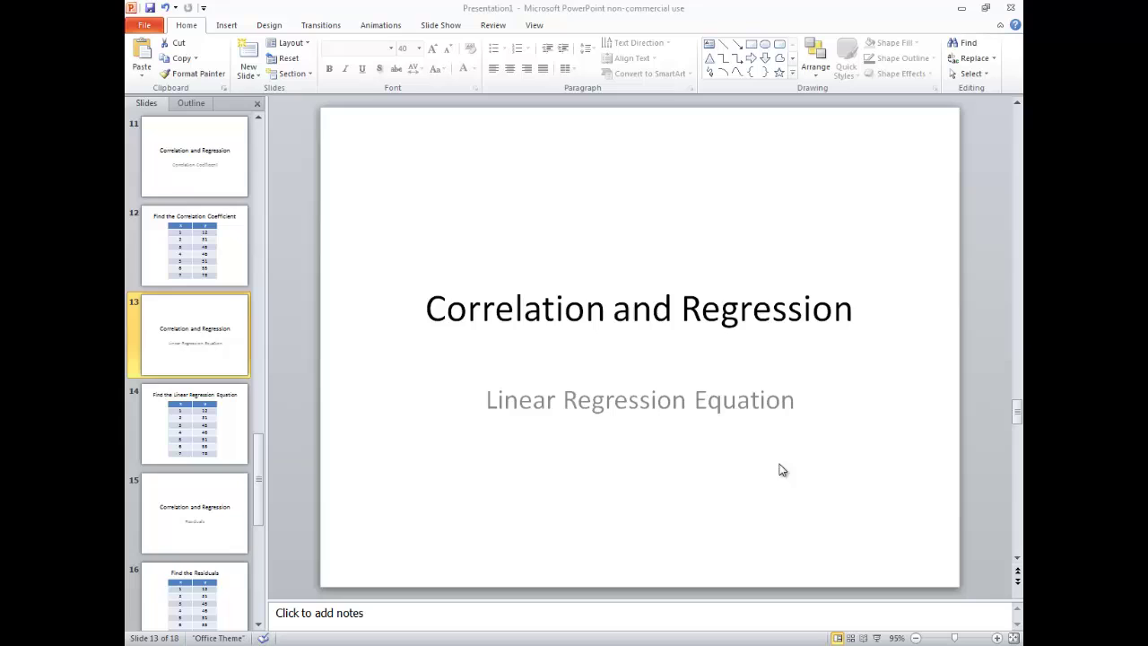
Show slide 14 with the linear regression x/y data table, then switch to TI-SmartView
click(244, 439)
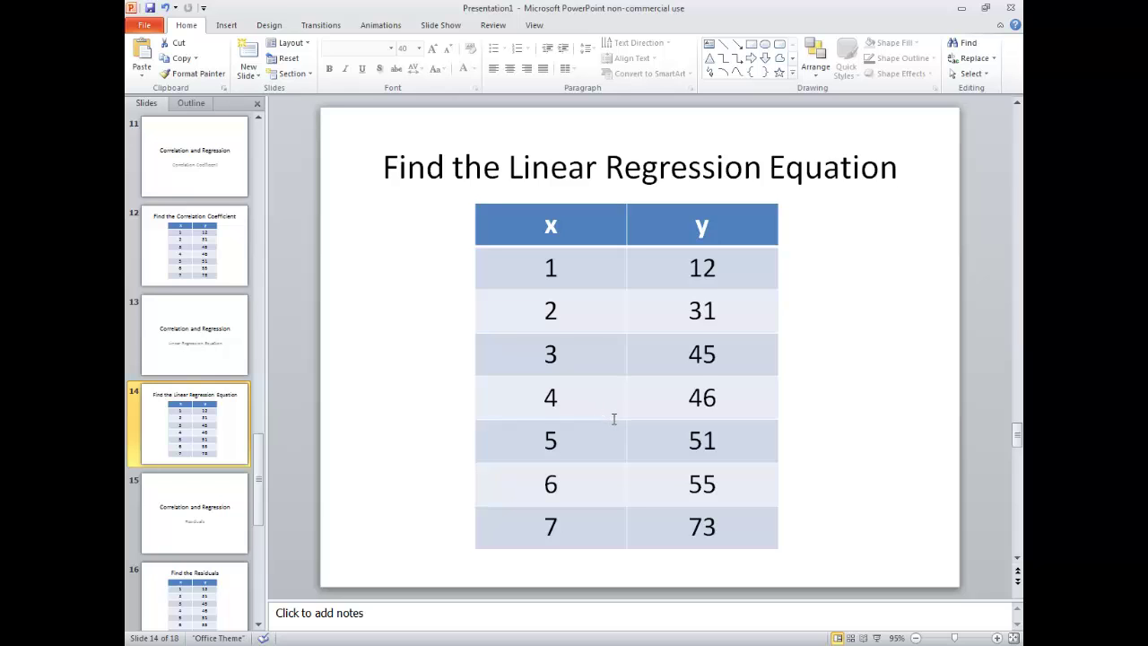
key(alt+Tab)
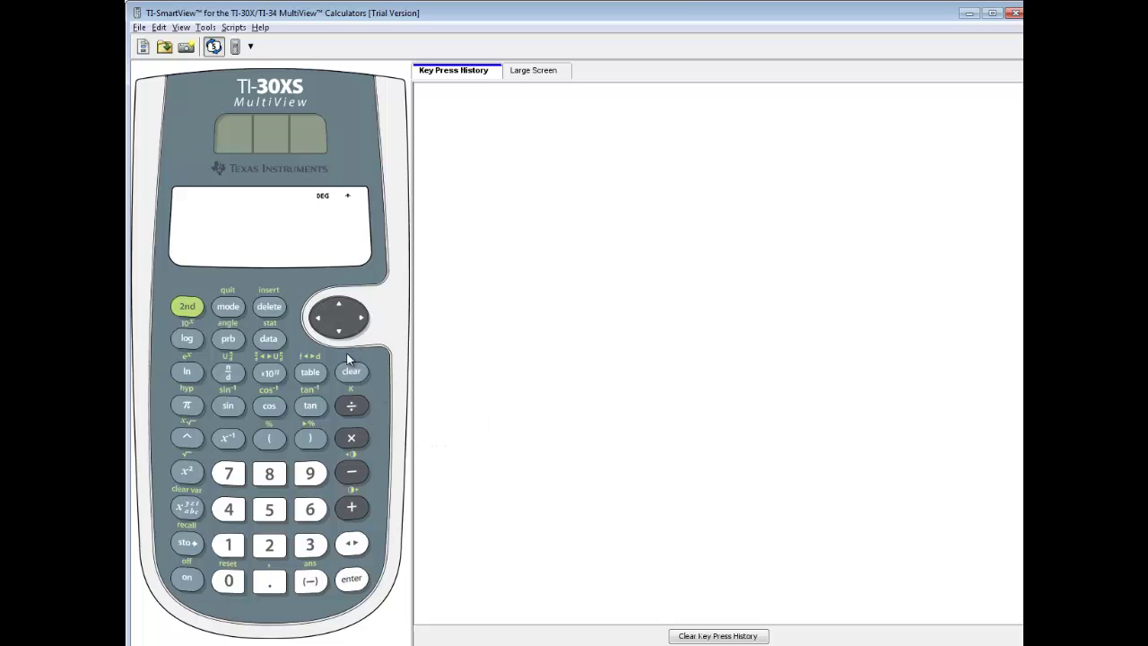
Open the calculator's data editor and clear list L1
key(alt+Tab)
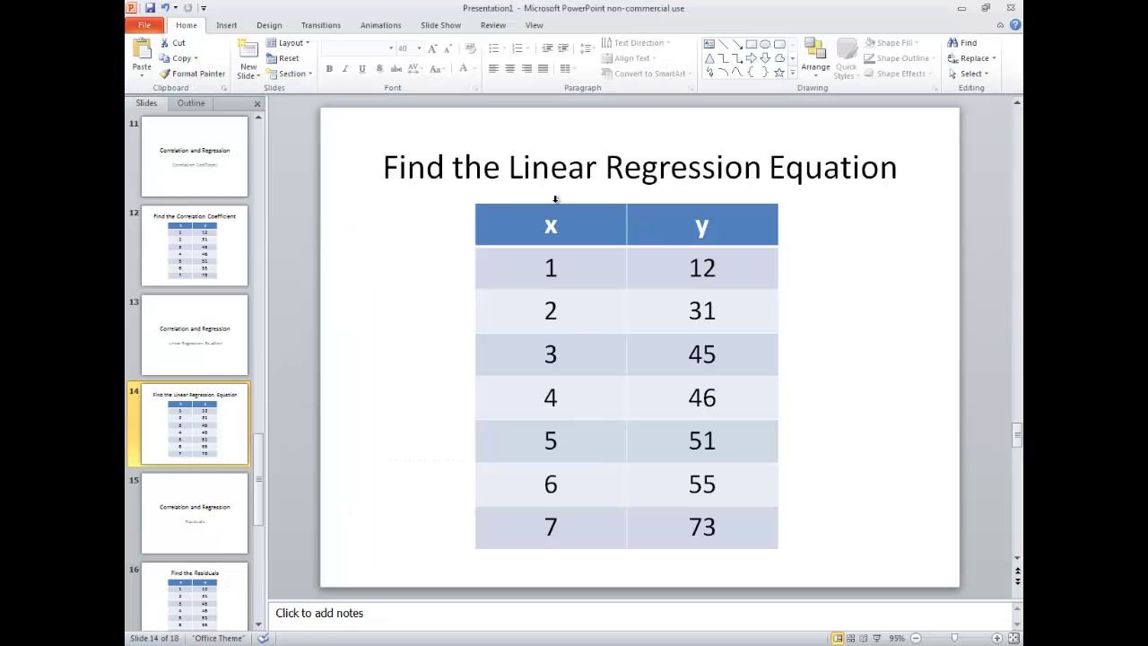
key(alt+Tab)
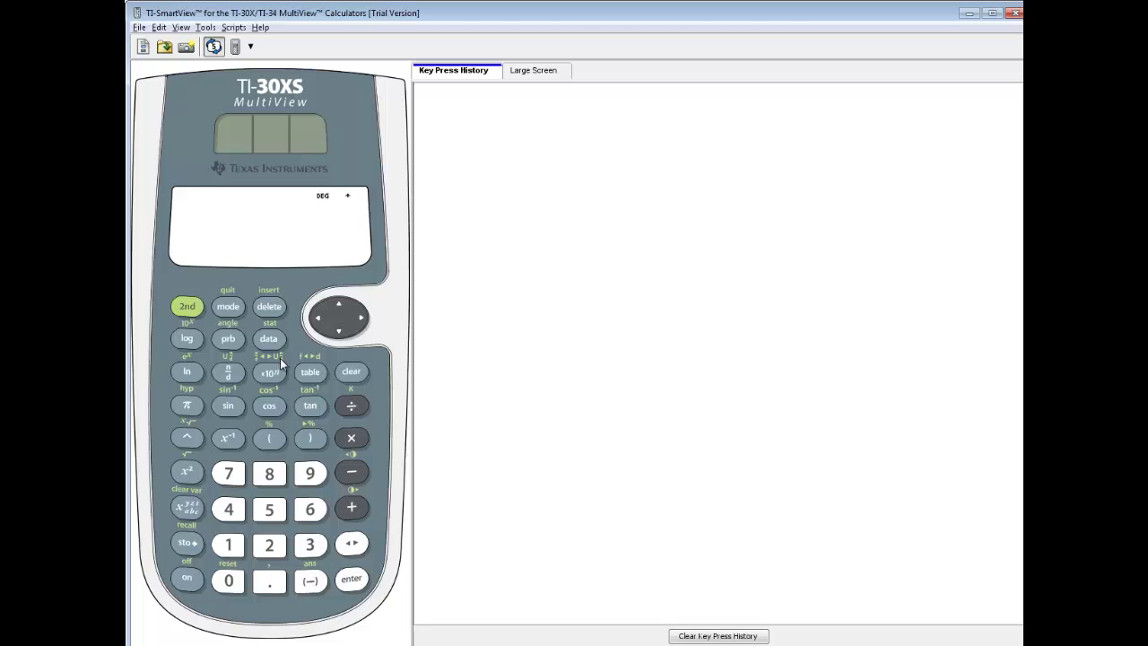
click(269, 338)
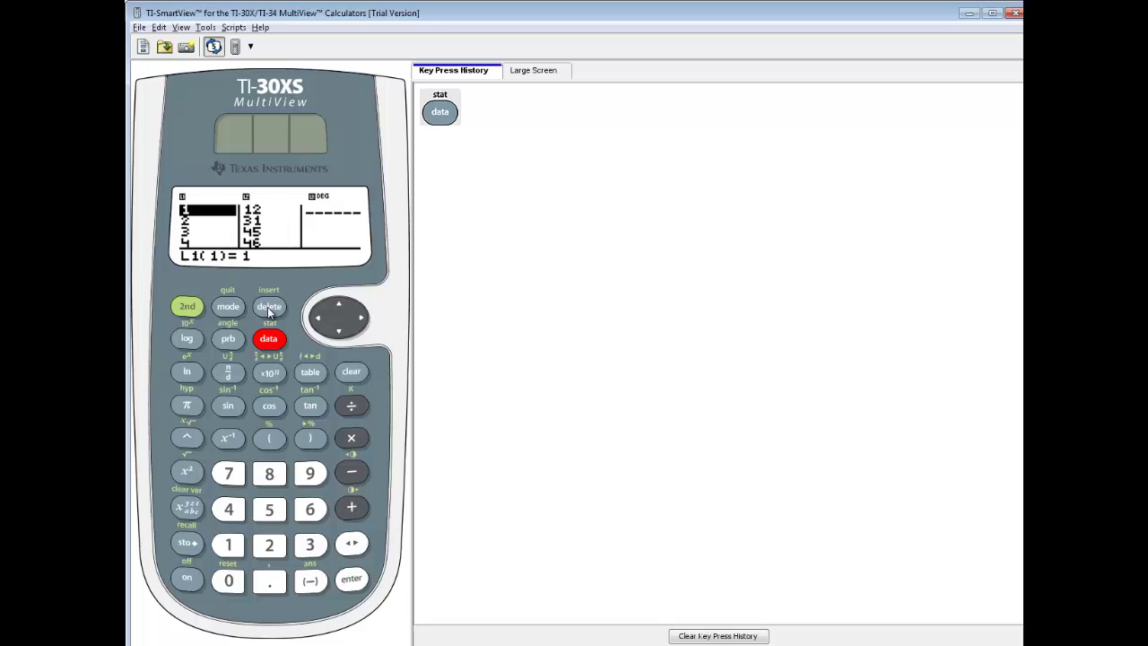
click(268, 307)
click(268, 307)
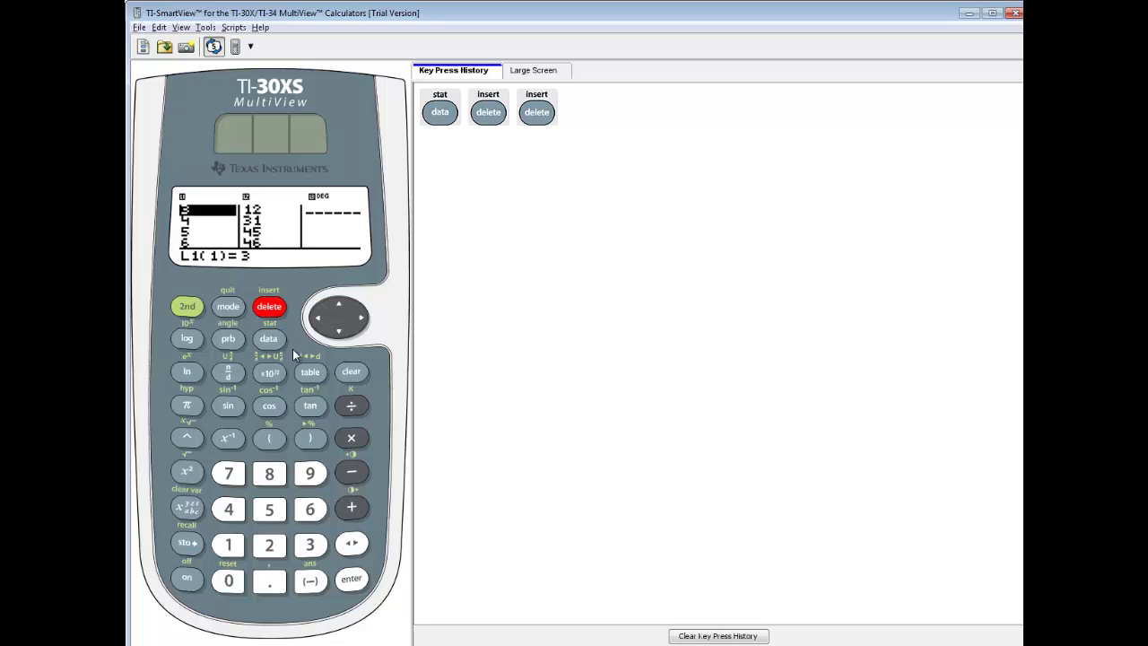
click(269, 339)
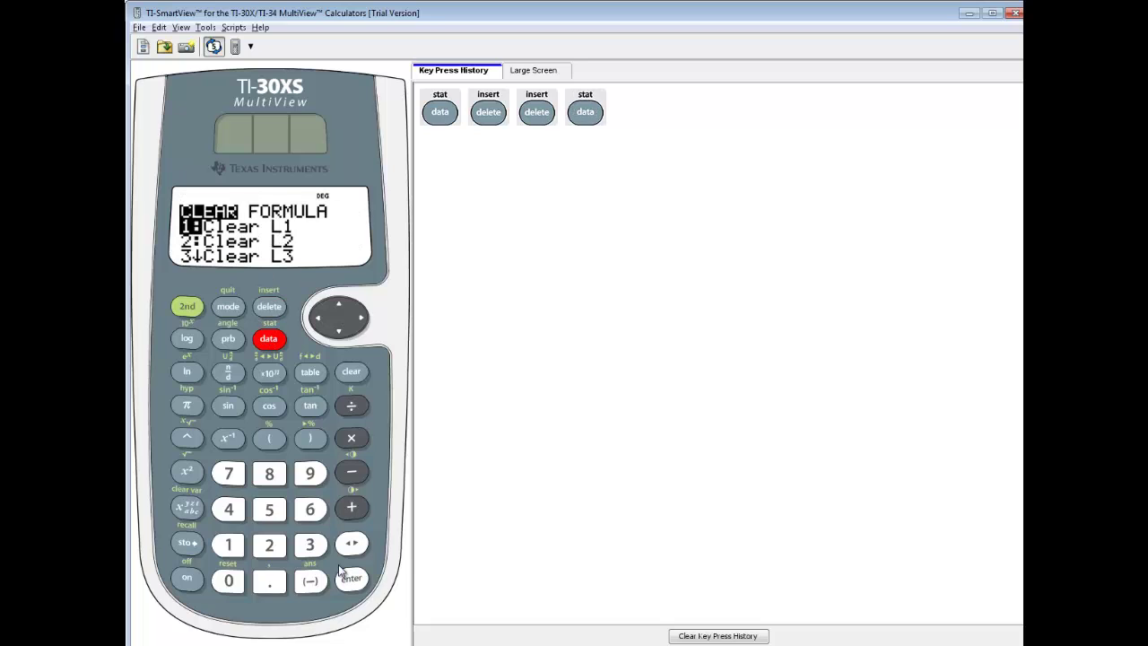
click(359, 586)
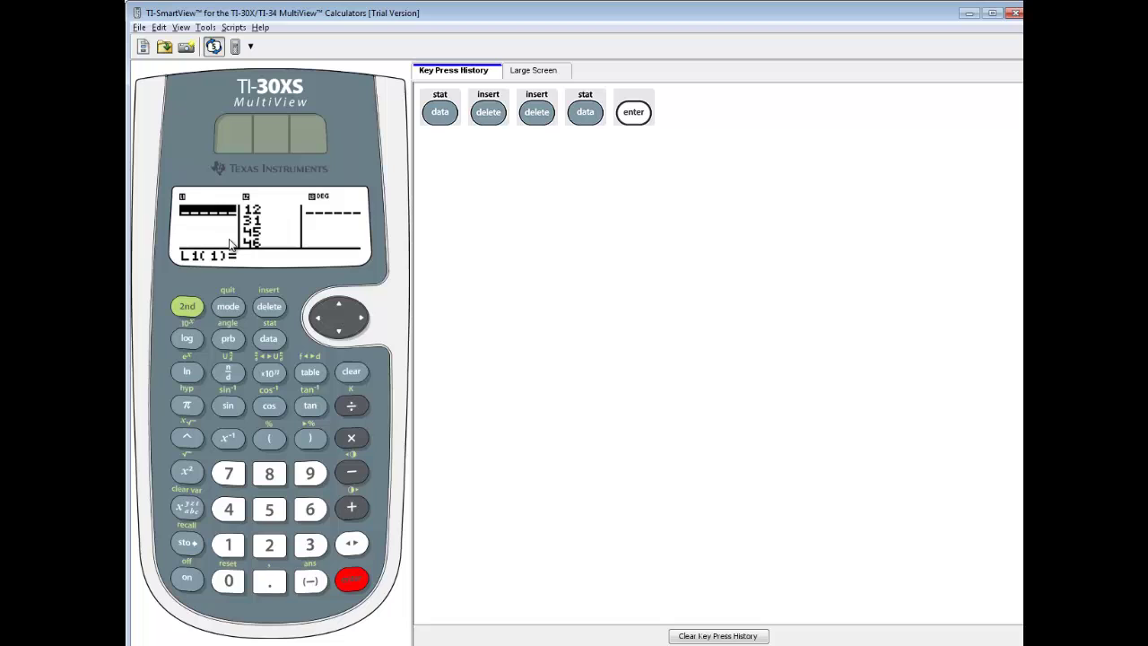
Clear list L2 and move the cursor back to L1
click(270, 339)
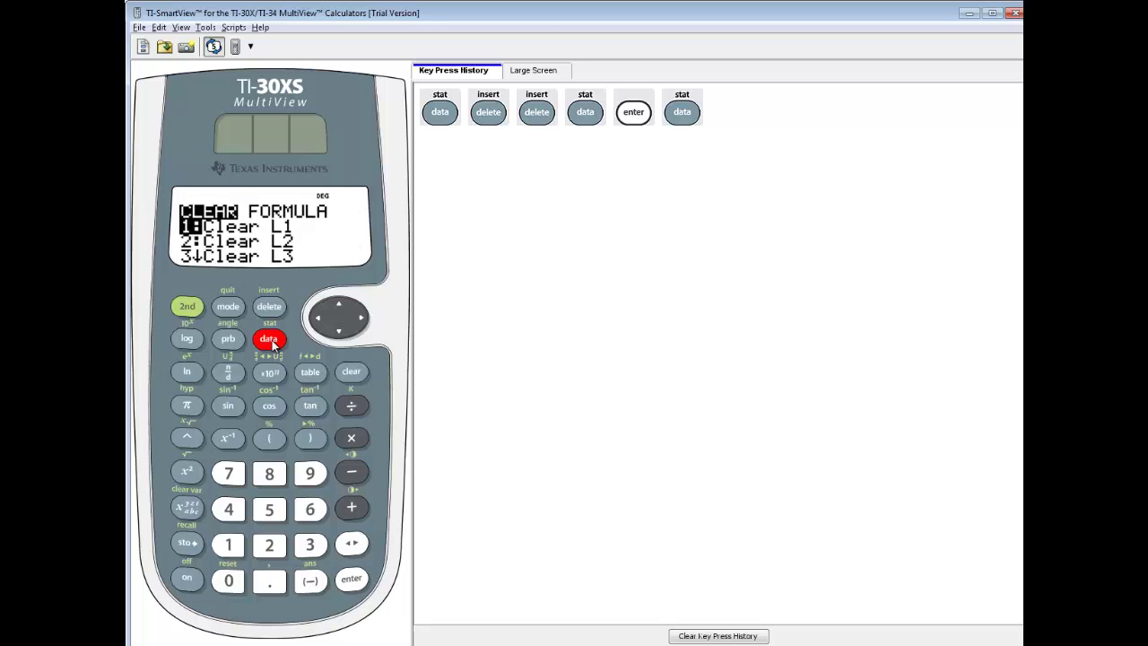
click(339, 334)
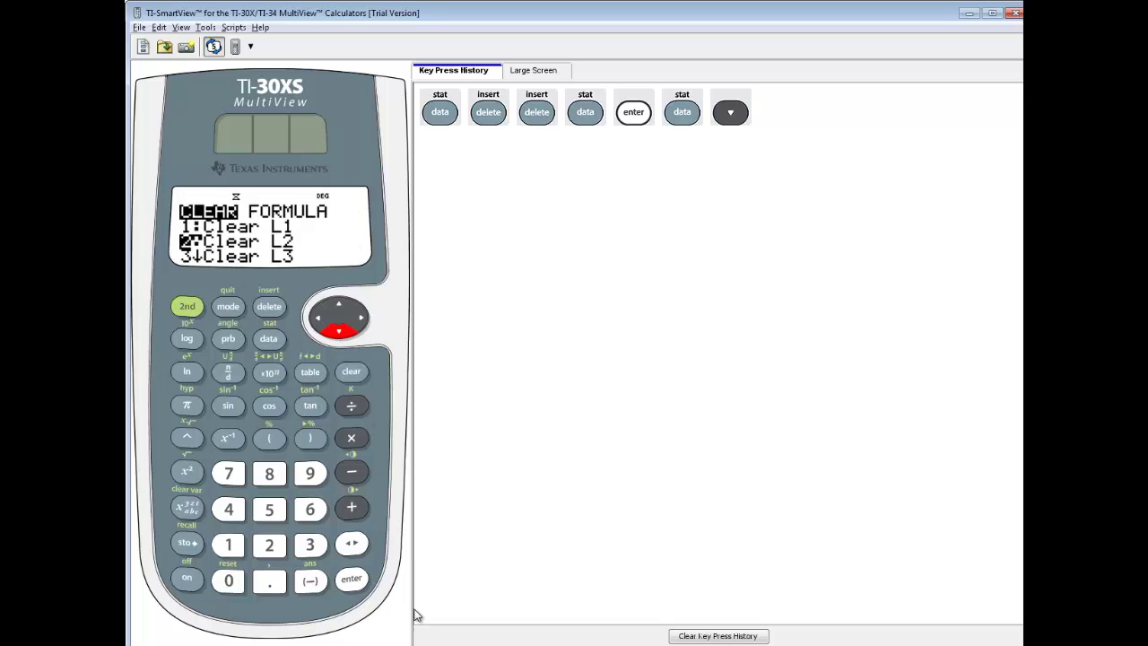
click(355, 584)
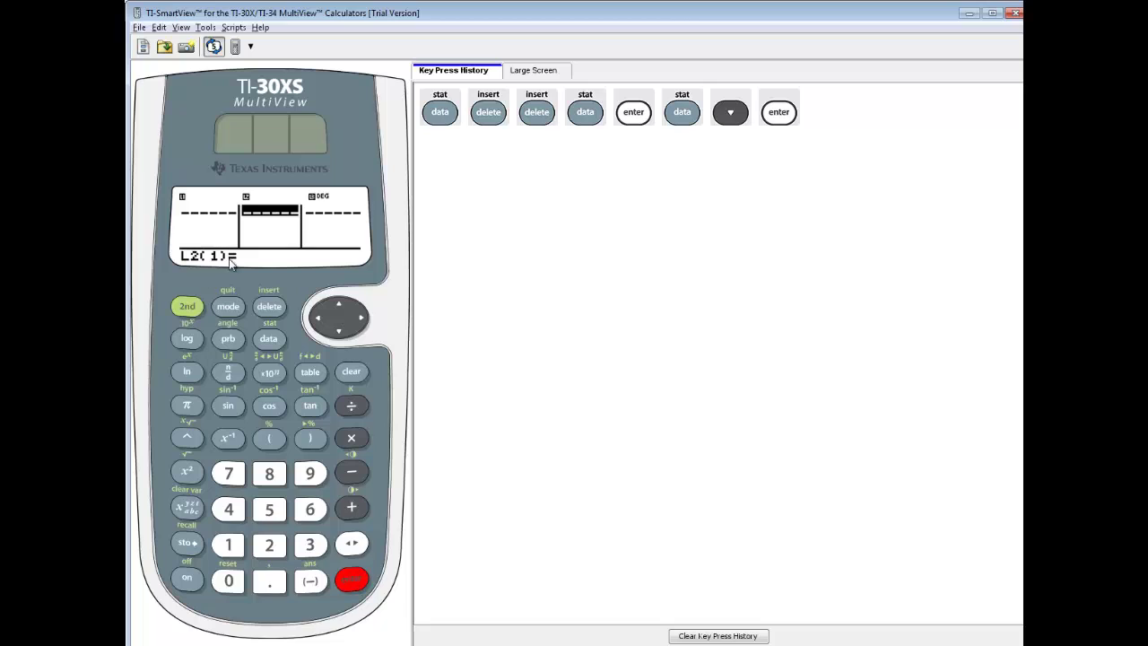
click(315, 317)
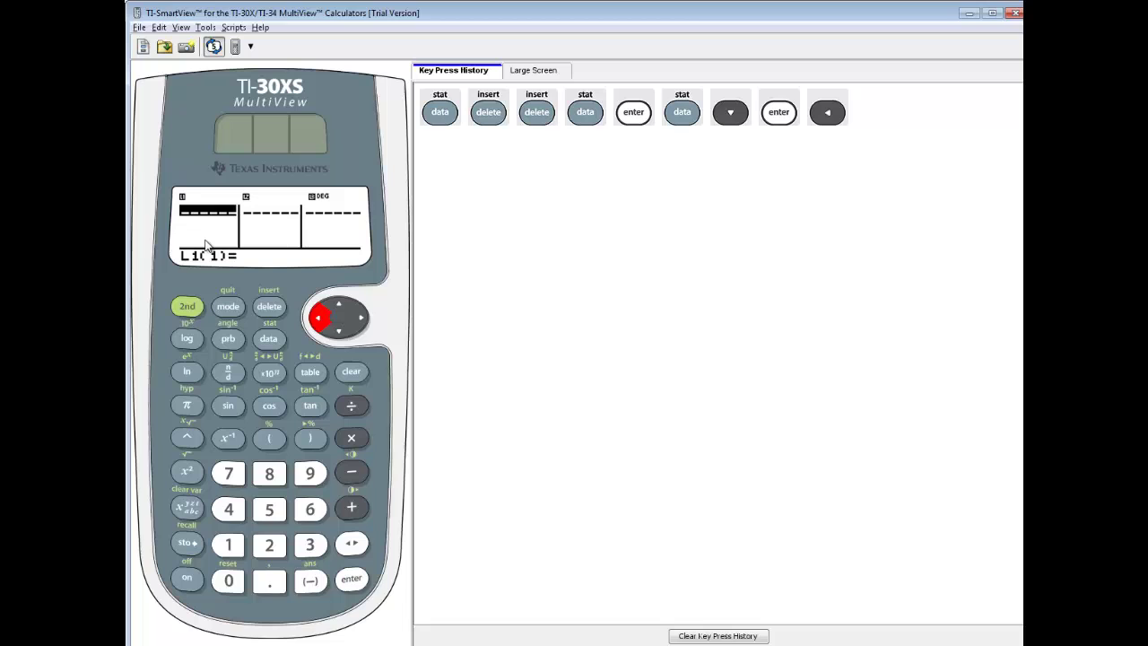
Enter the x values 1, 2 and 3 into list L1
key(alt+Tab)
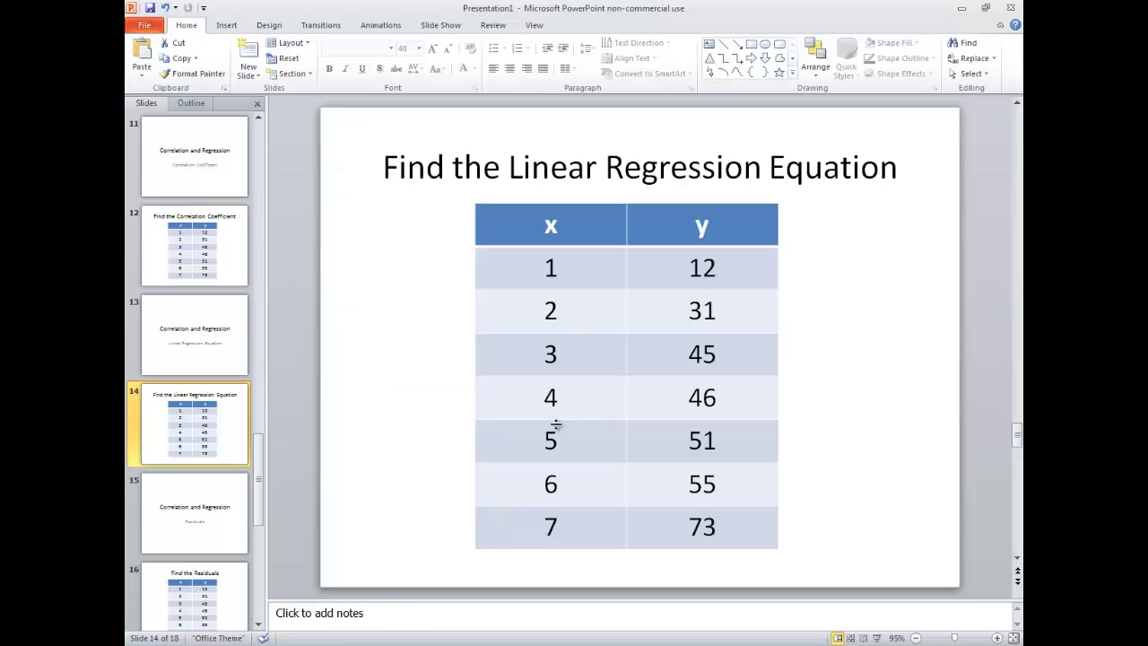
key(alt+Tab)
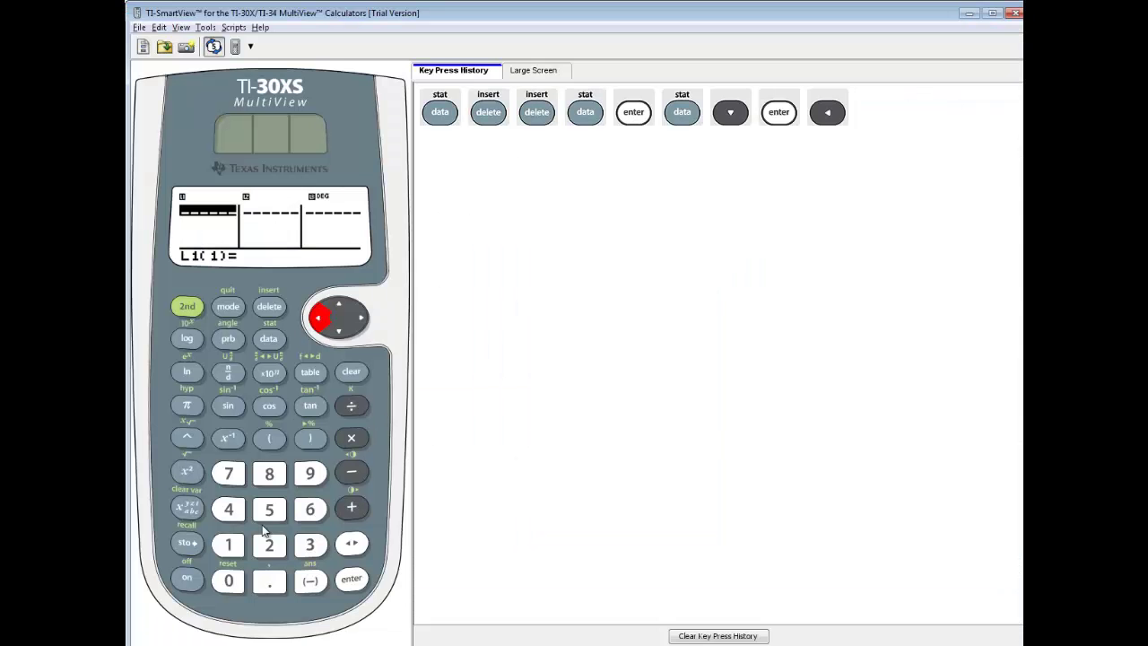
click(229, 545)
click(351, 579)
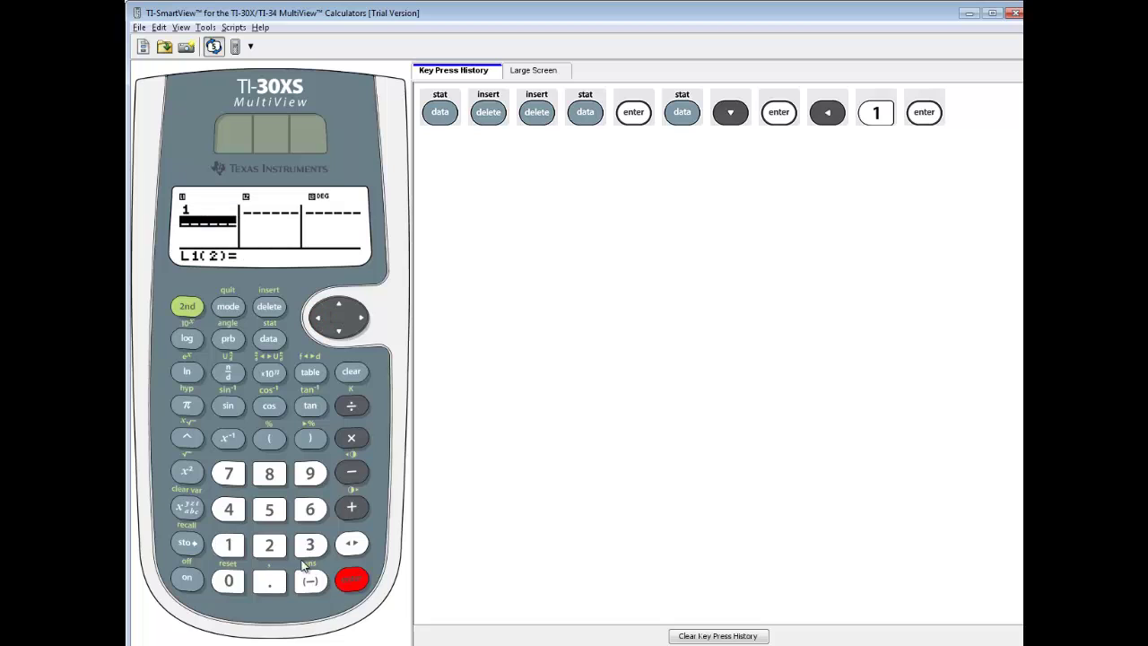
click(270, 545)
click(350, 580)
click(310, 545)
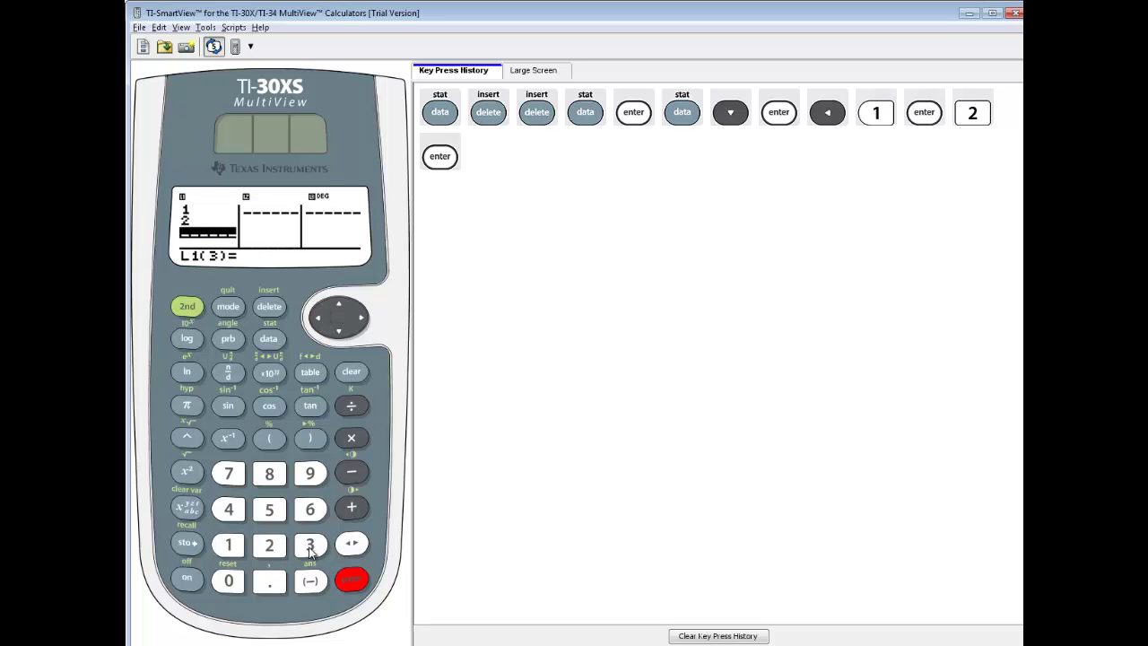
click(351, 579)
Enter the x values 4, 5, 6 and 7 into L1 and move to L2
click(229, 510)
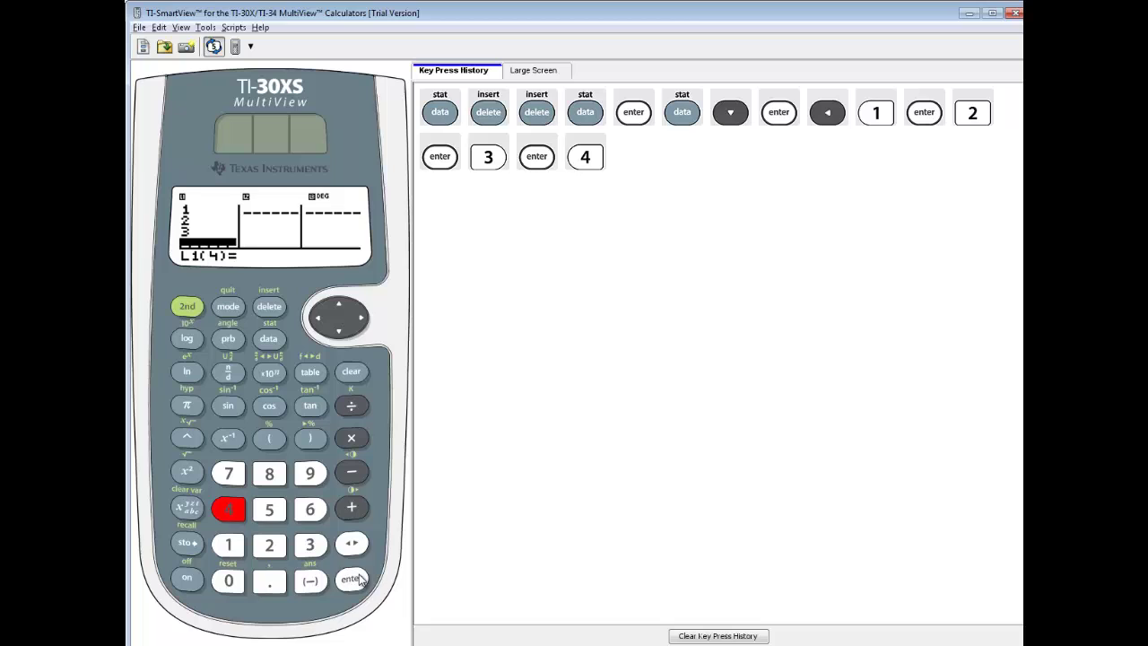
click(351, 579)
click(269, 510)
click(351, 580)
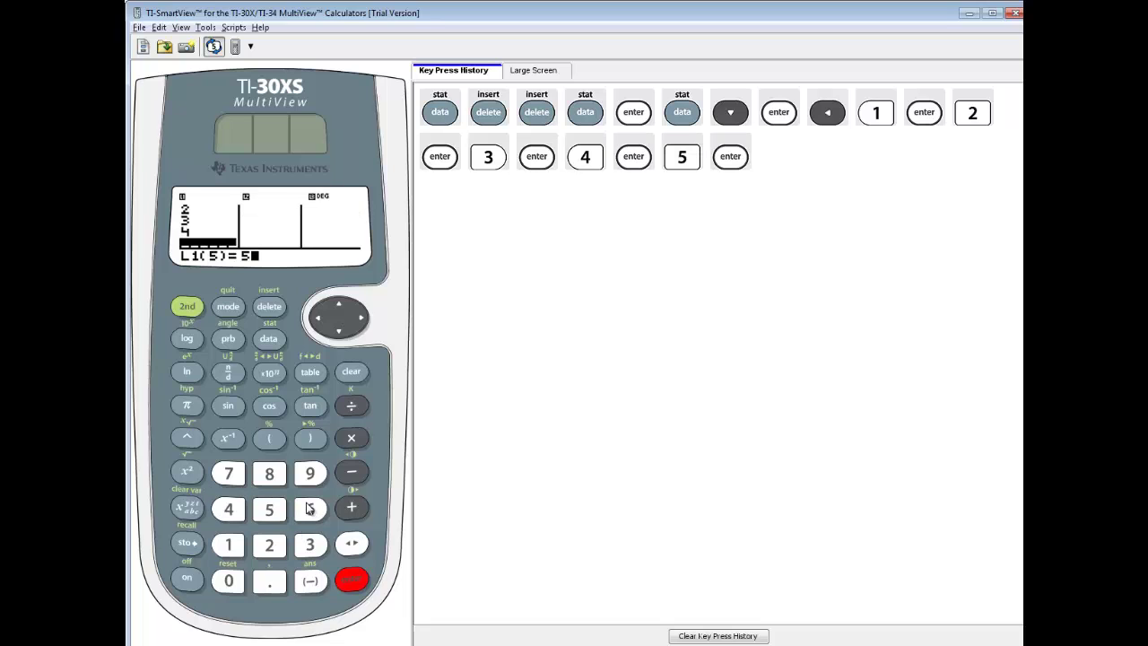
click(309, 509)
click(351, 579)
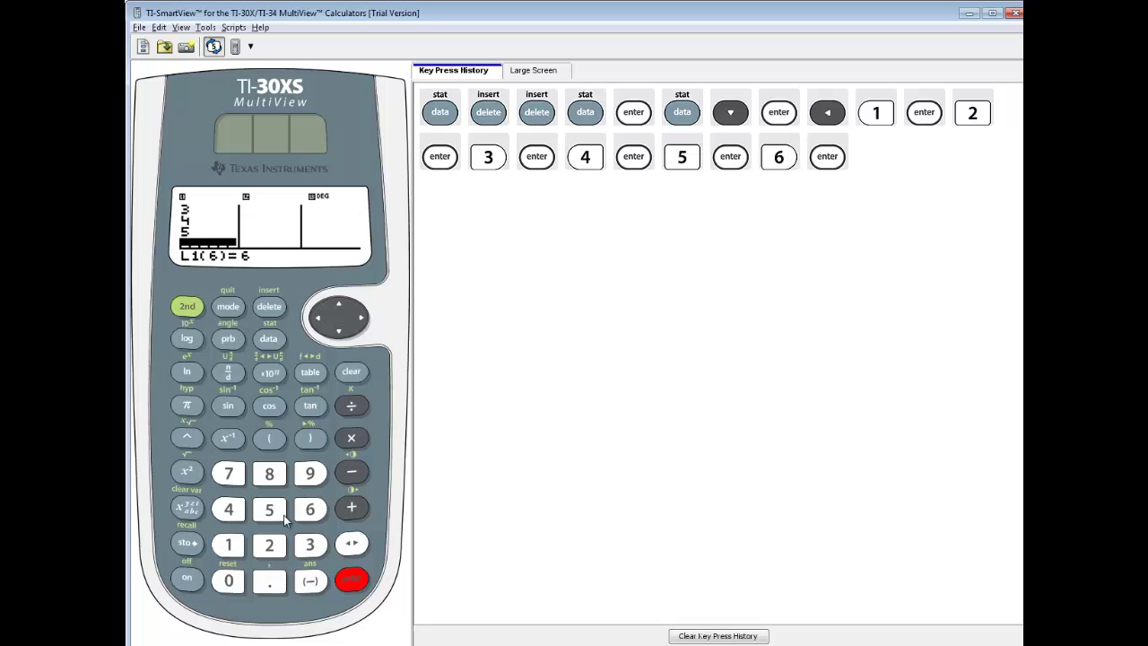
click(231, 474)
click(350, 581)
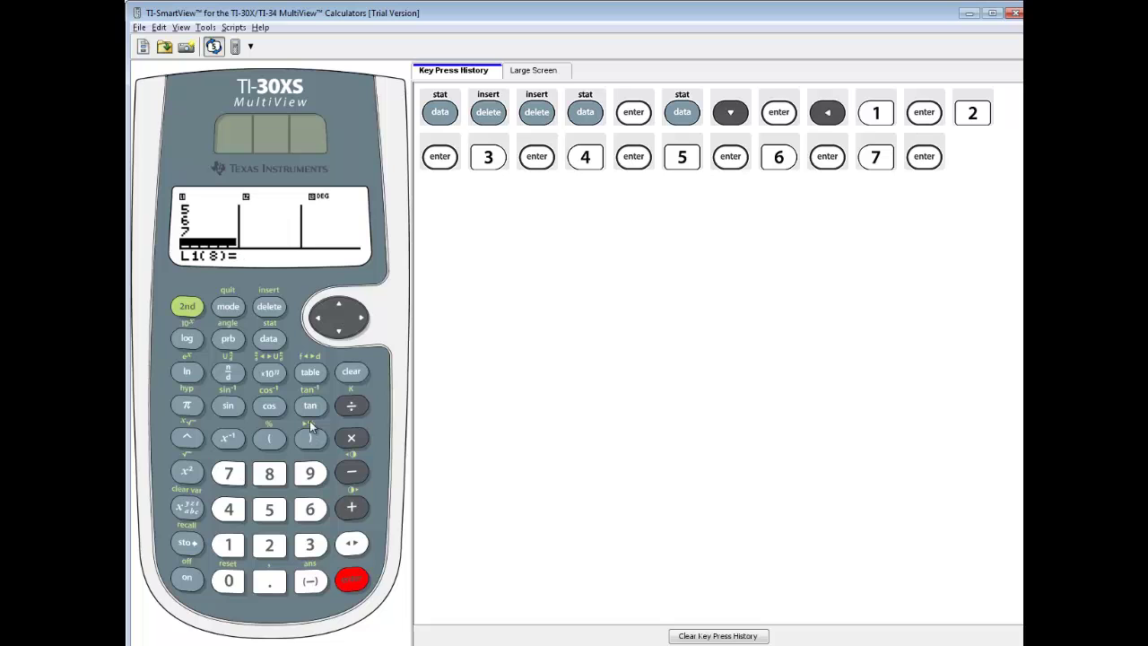
click(360, 319)
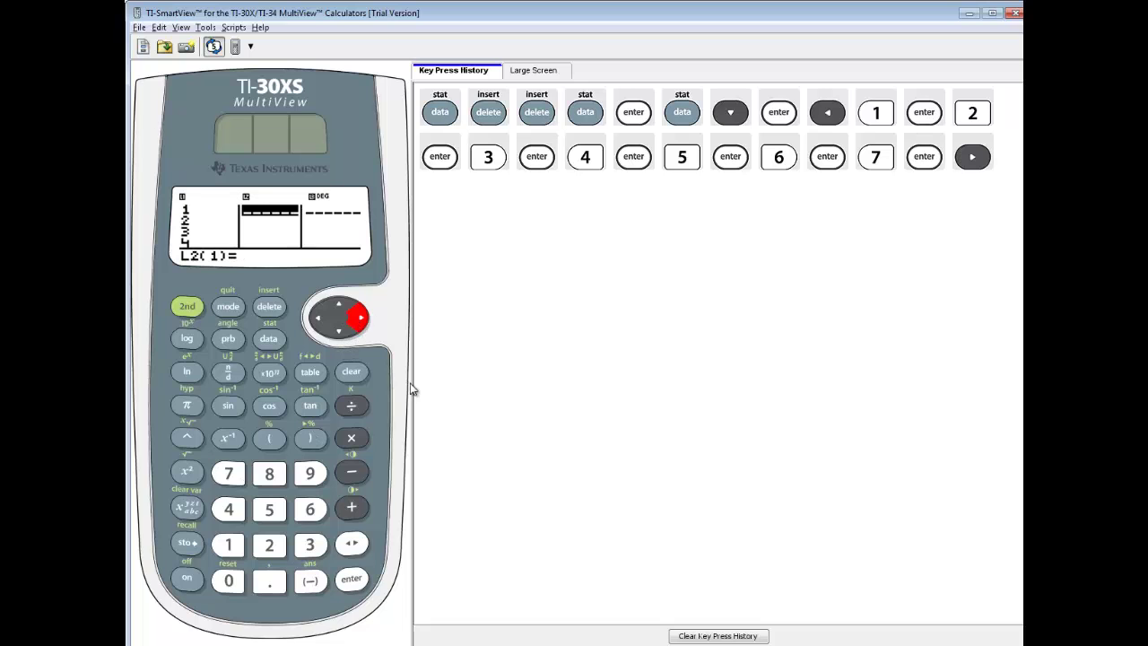
Enter the y values 12 and 31 into list L2
key(alt+Tab)
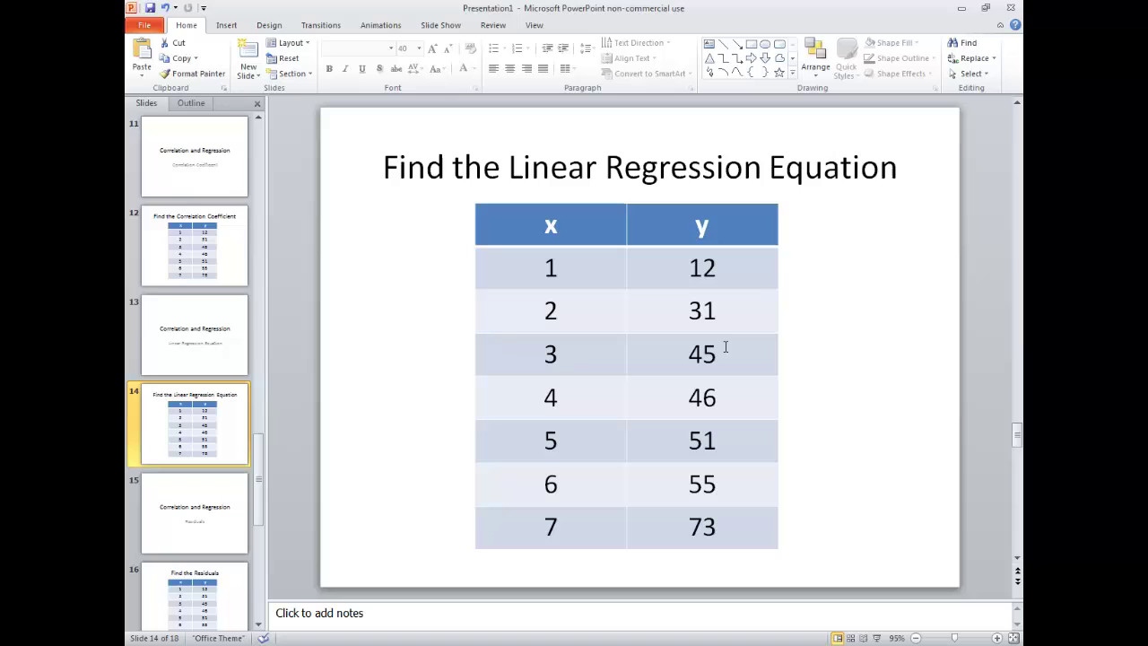
key(alt+Tab)
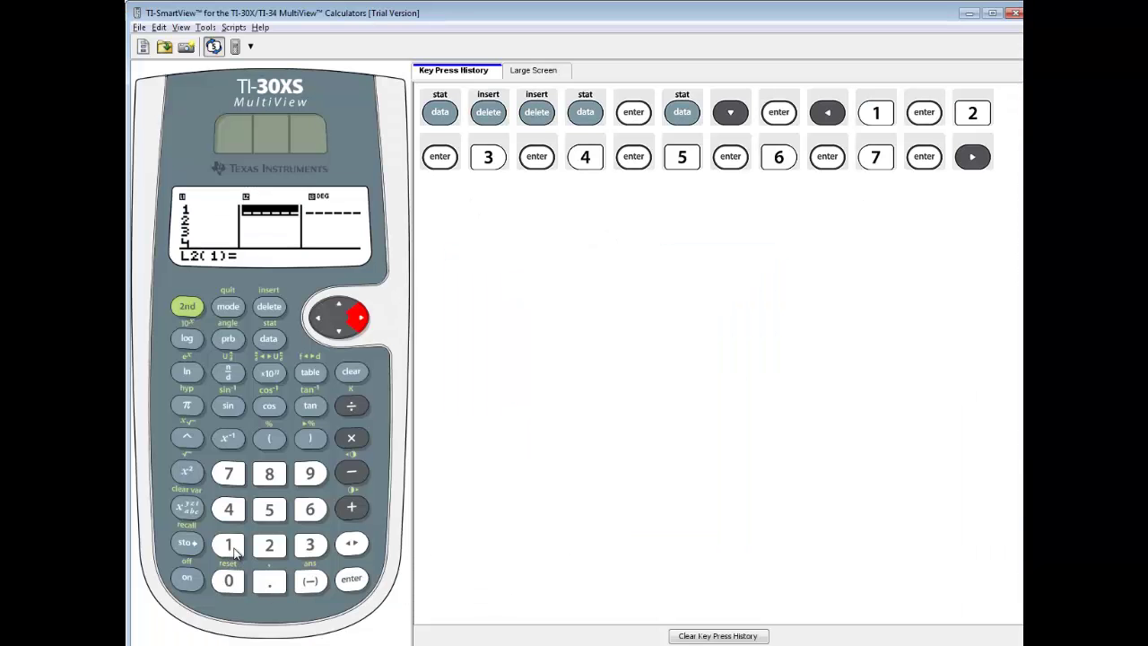
click(229, 545)
click(269, 545)
click(351, 579)
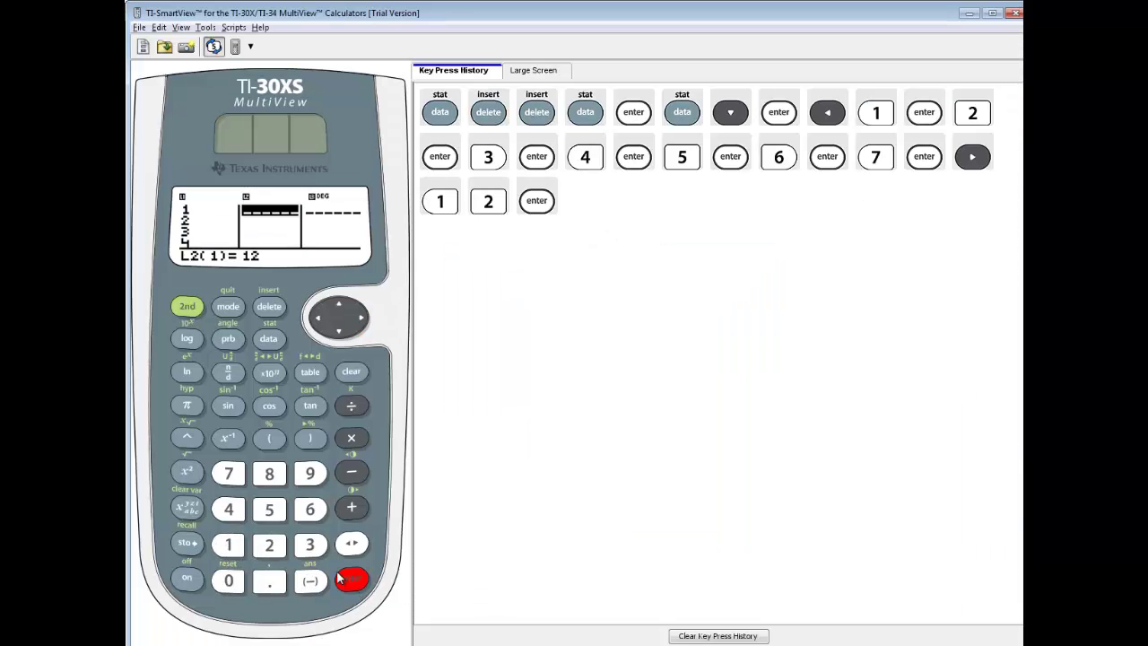
click(310, 545)
click(230, 544)
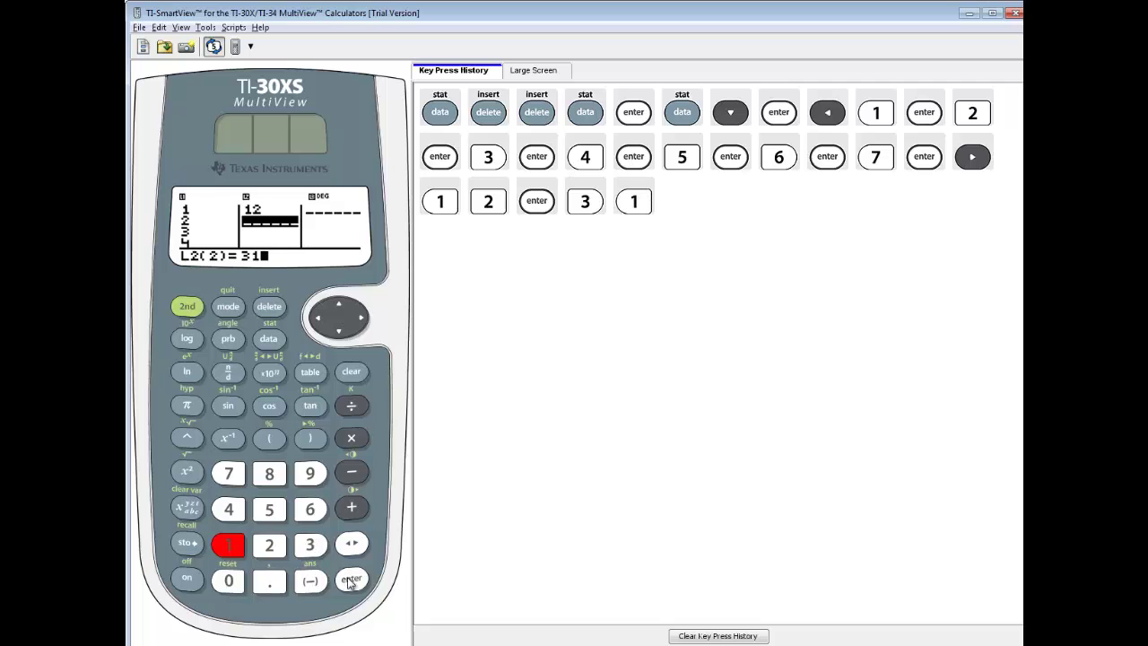
click(351, 578)
Add the y values 45 and 46 to L2
key(alt+Tab)
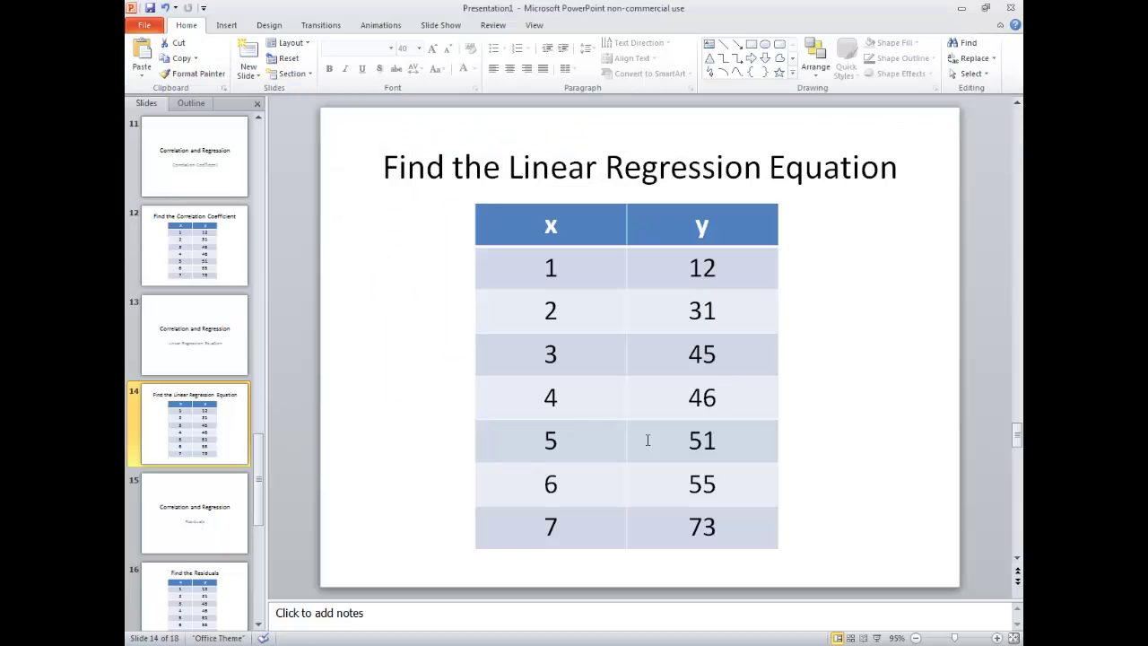
key(alt+Tab)
click(228, 508)
click(269, 509)
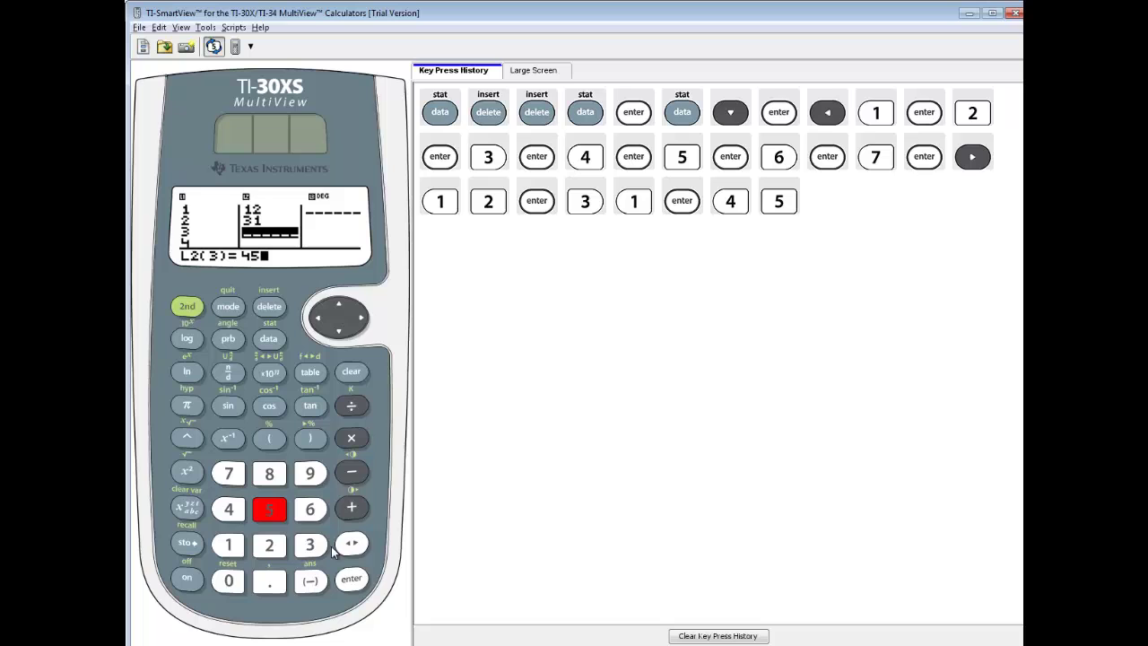
click(351, 579)
click(227, 509)
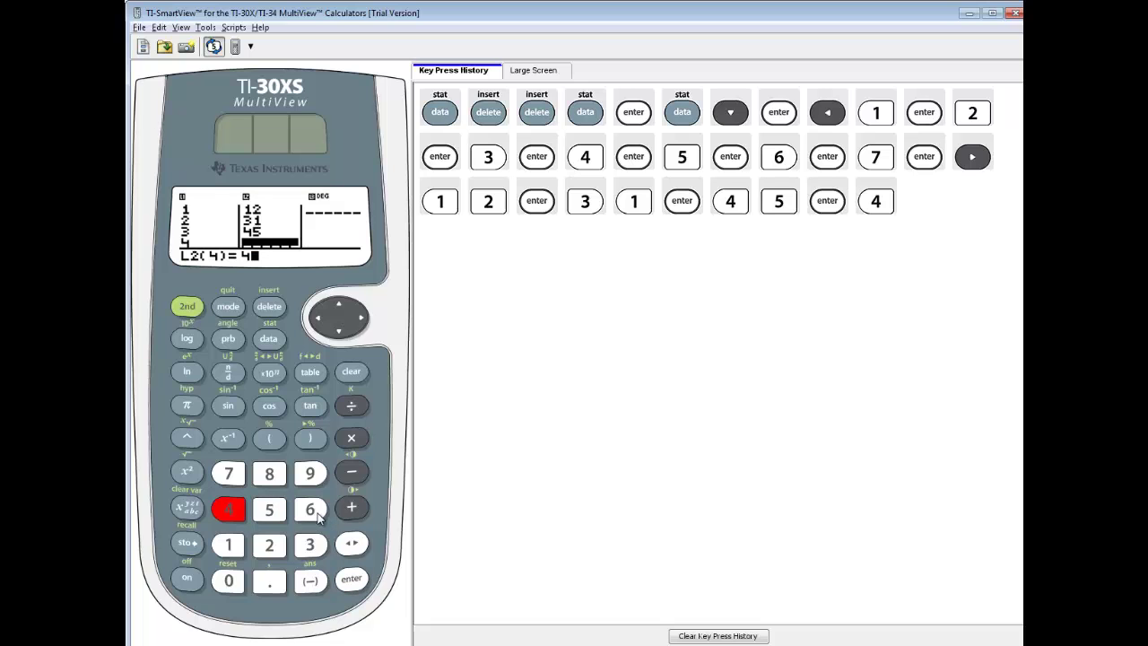
click(311, 510)
click(351, 579)
Add the remaining y values 51, 55 and 73 to L2
key(alt+Tab)
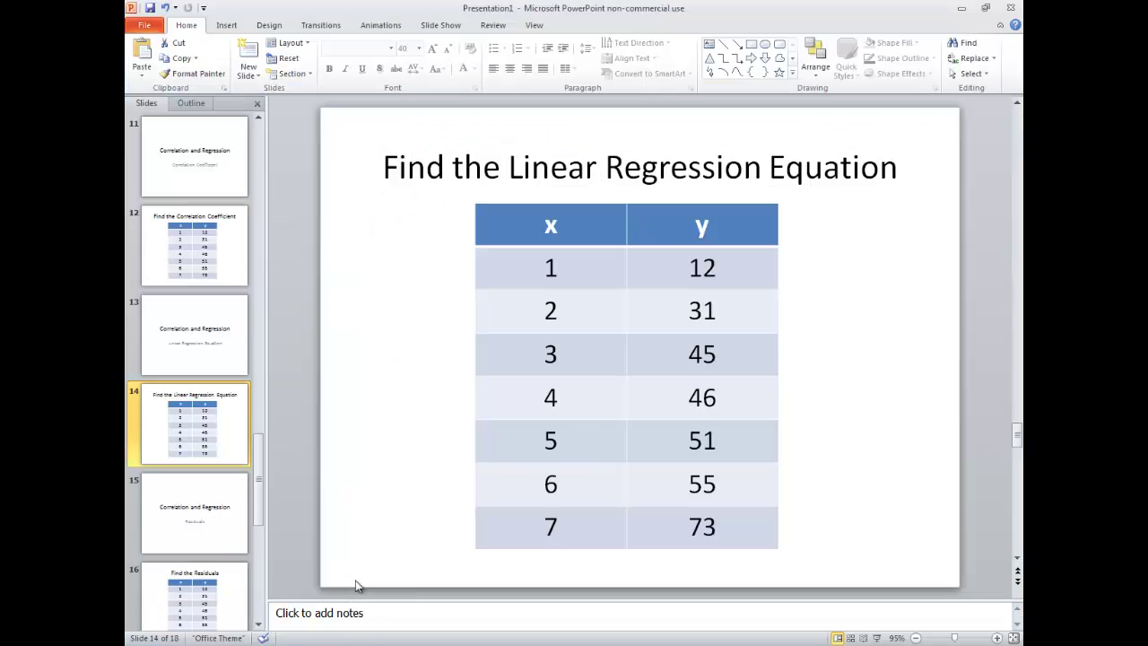
key(alt+Tab)
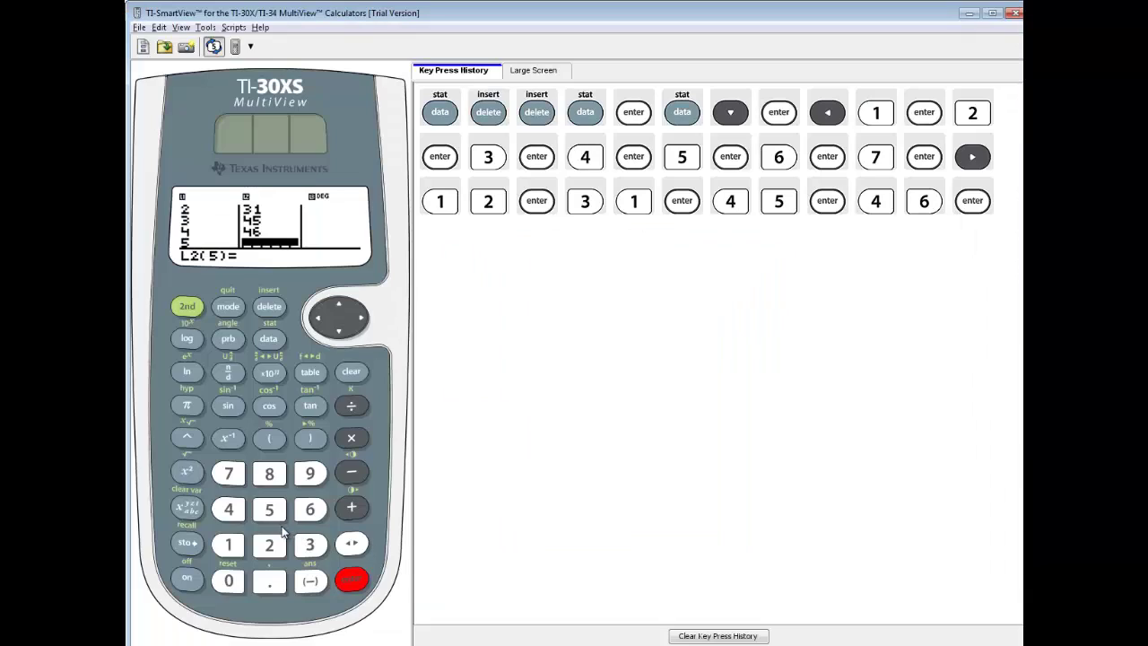
click(270, 509)
click(228, 545)
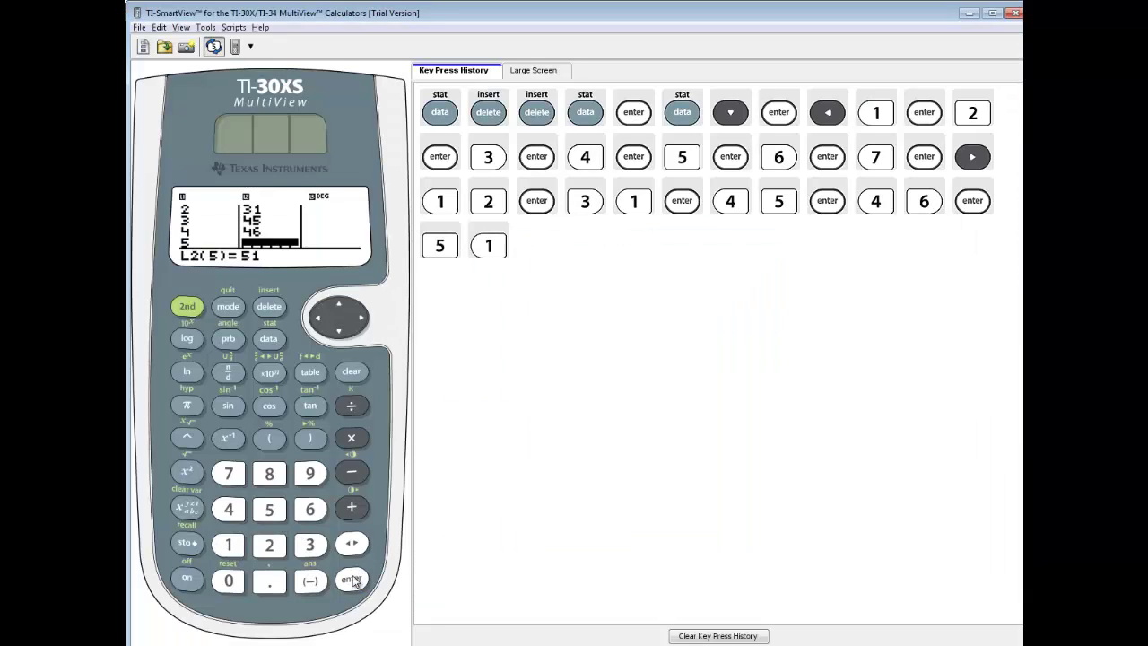
click(353, 582)
click(269, 509)
click(269, 510)
click(348, 581)
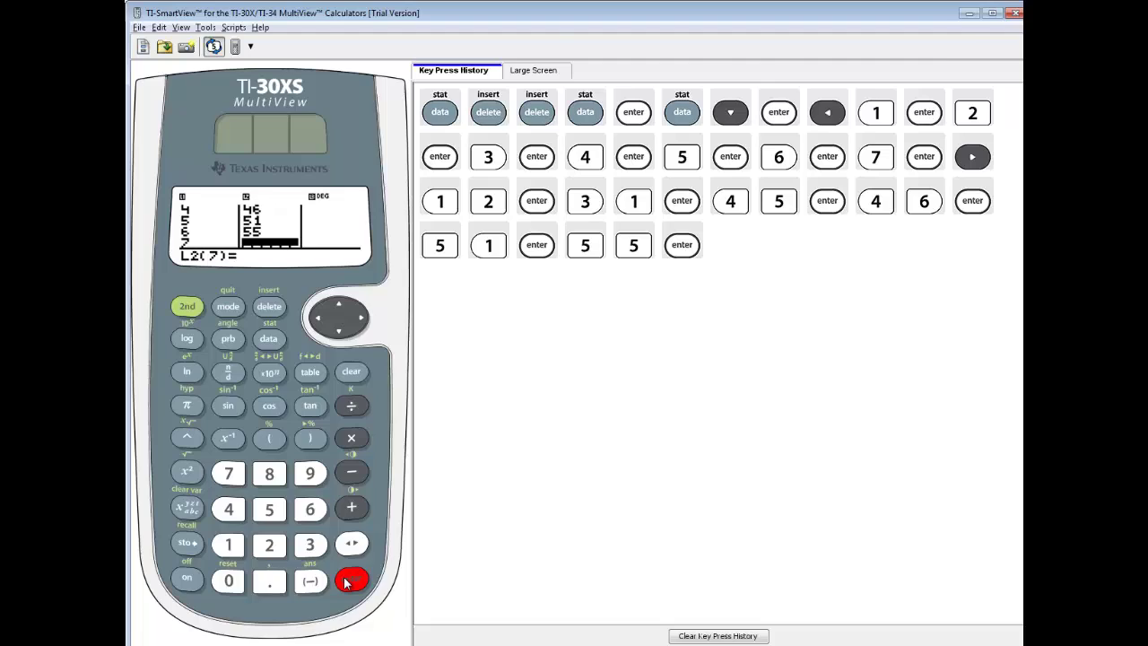
key(alt+Tab)
key(alt+Tab)
click(229, 473)
click(310, 545)
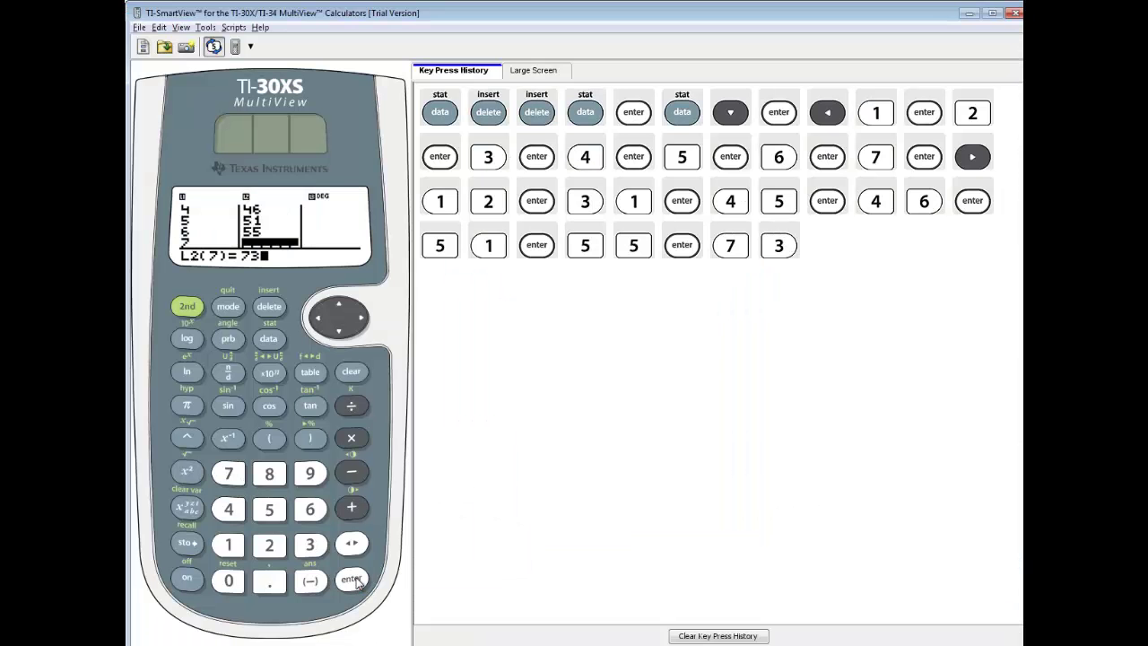
click(352, 581)
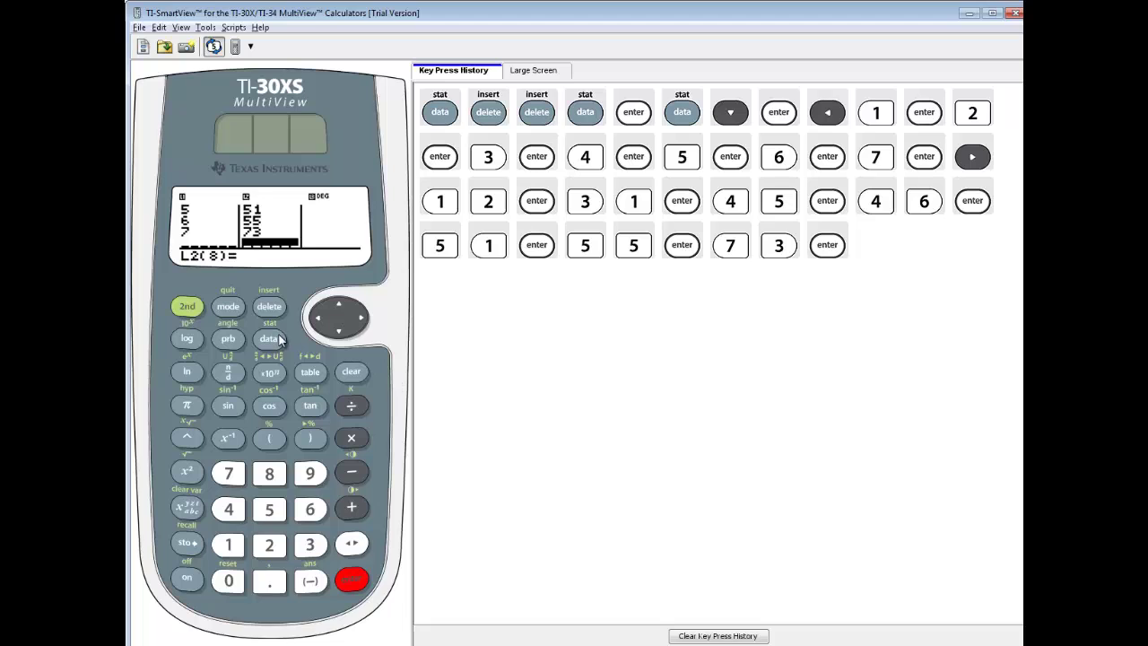
Calculate 2-Var Stats with xDATA L1 and yDATA L2
click(188, 307)
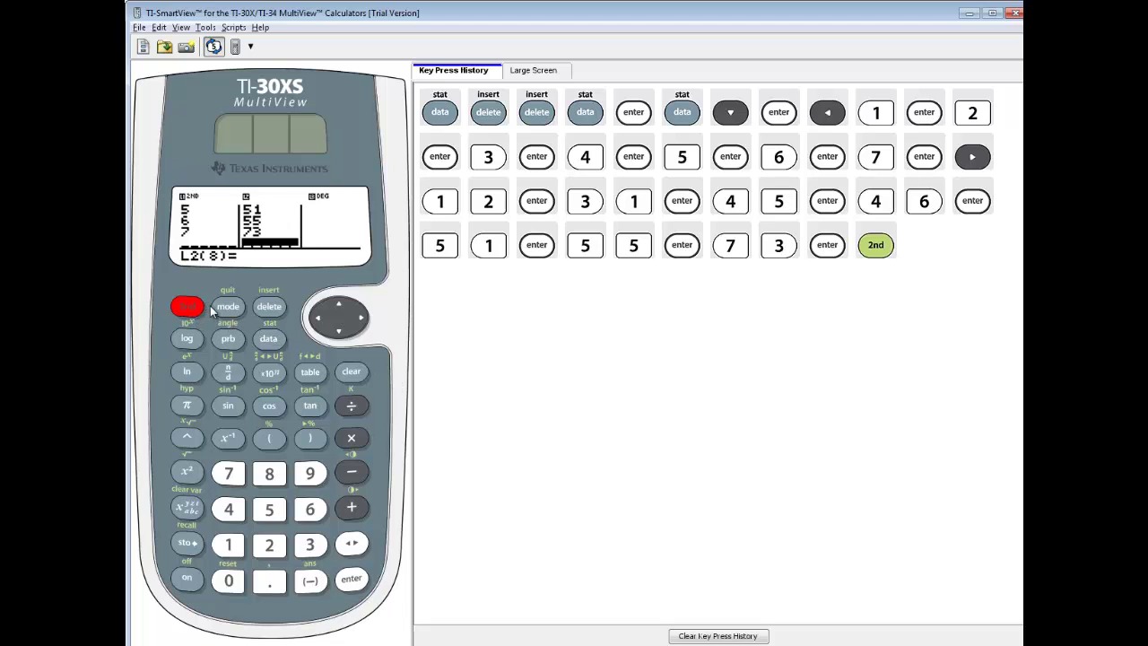
click(228, 307)
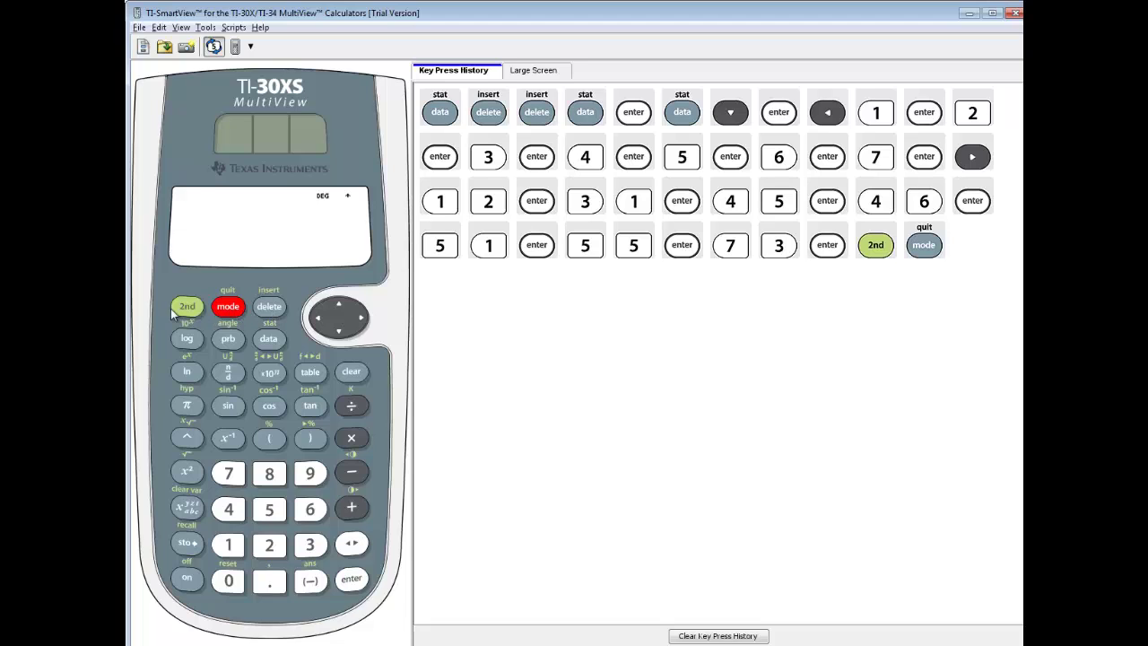
click(188, 307)
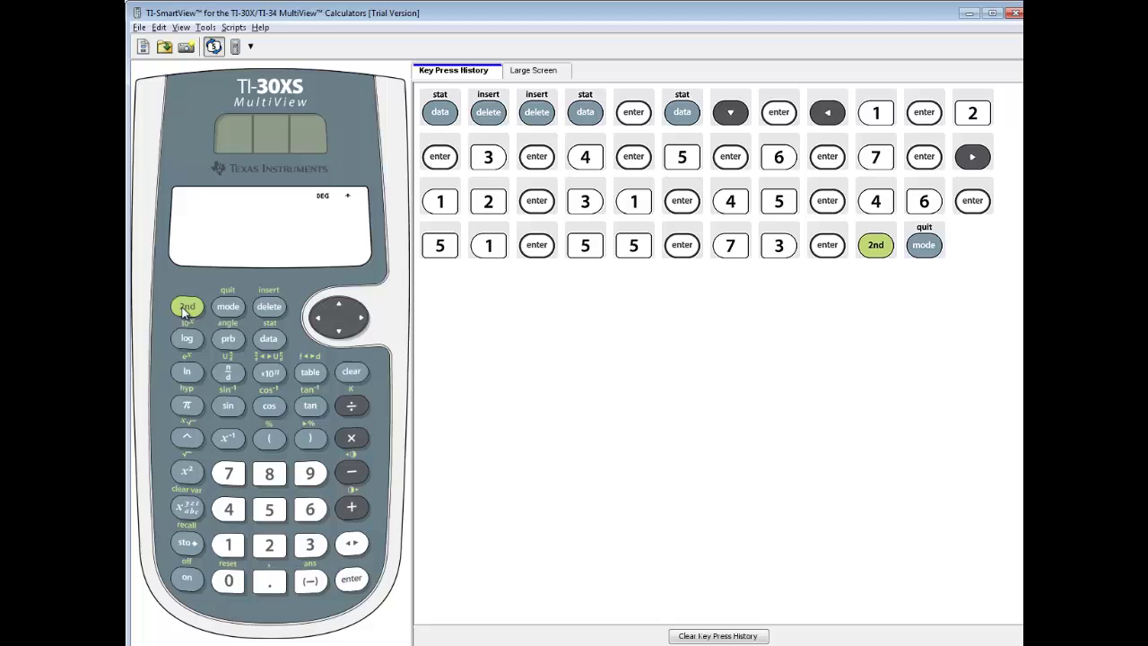
click(270, 343)
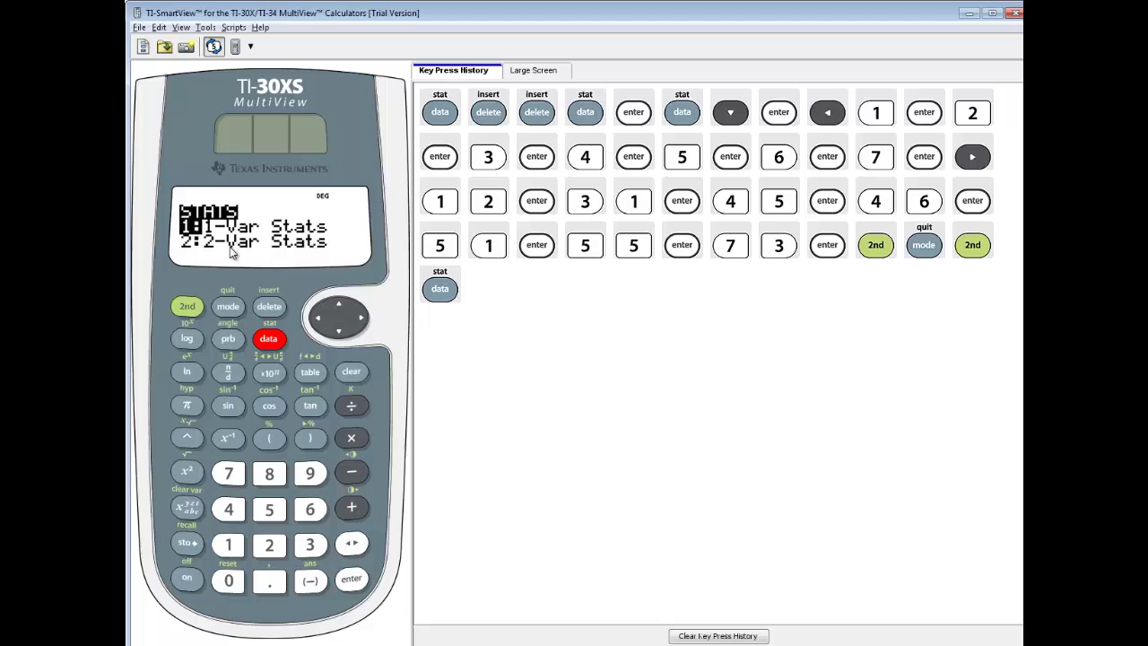
click(338, 330)
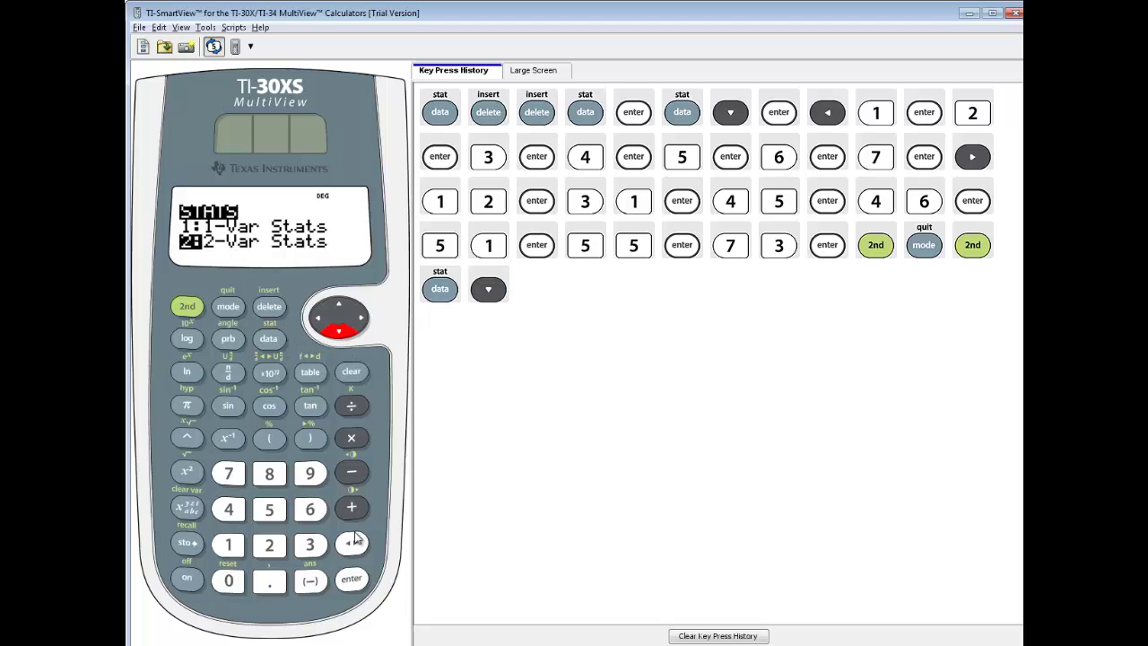
click(352, 579)
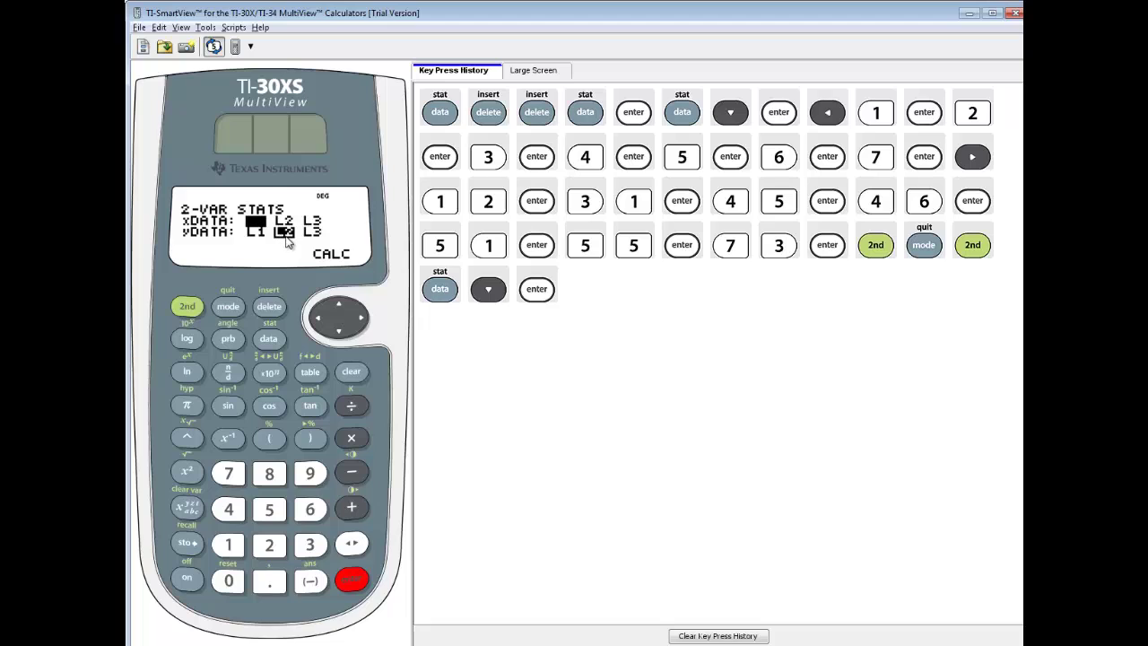
click(362, 318)
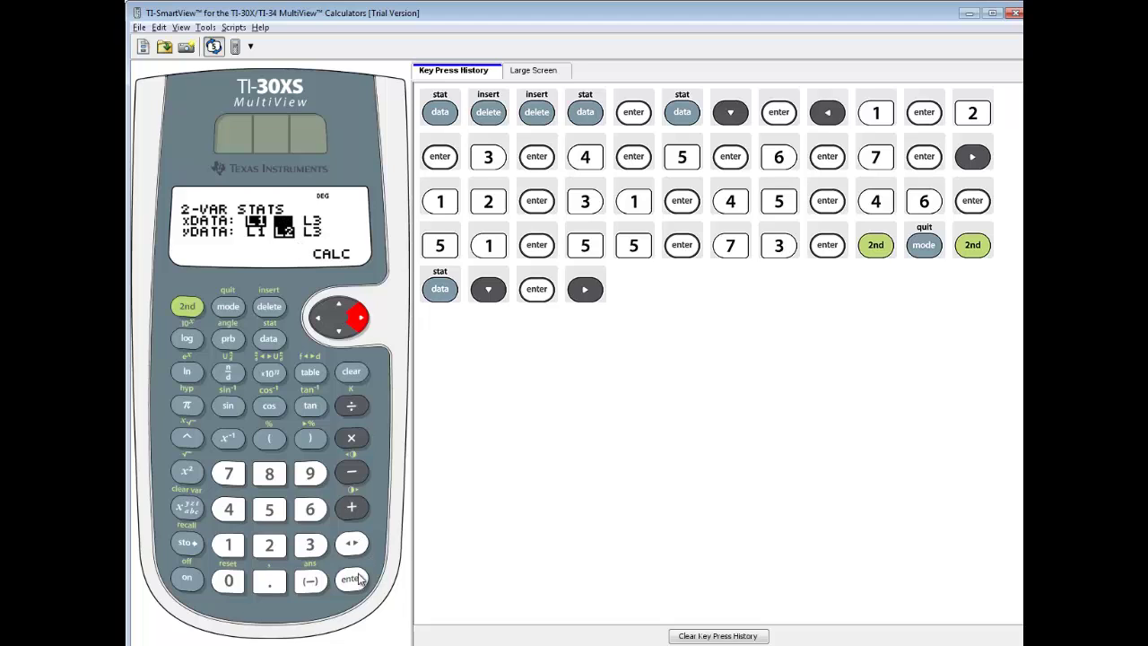
click(337, 331)
click(337, 332)
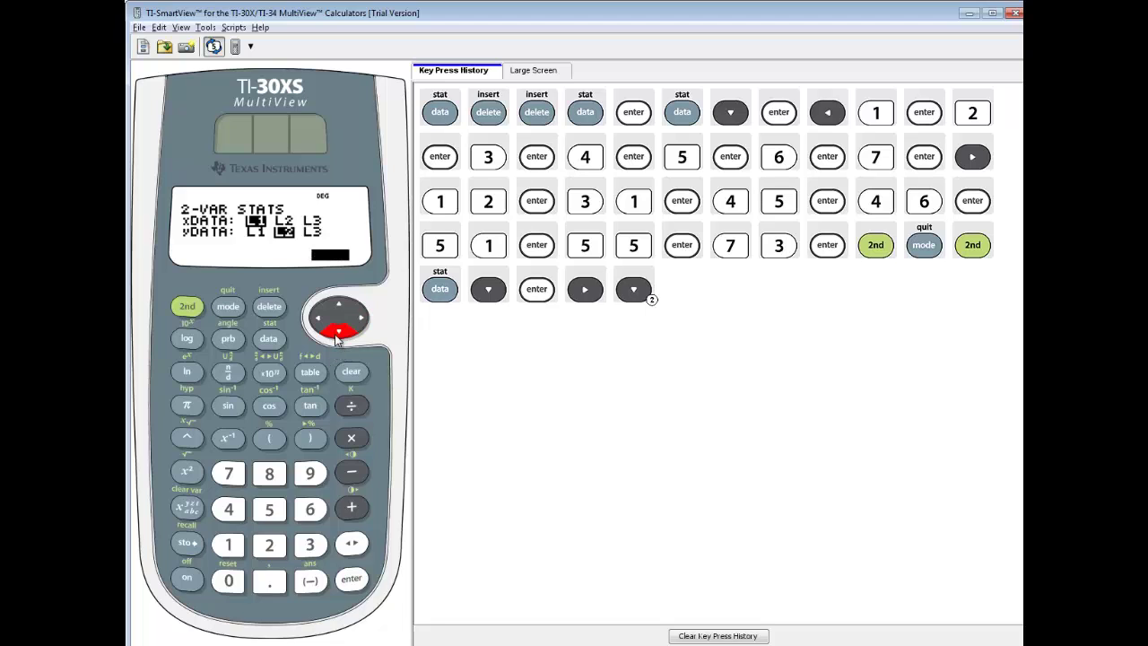
click(351, 581)
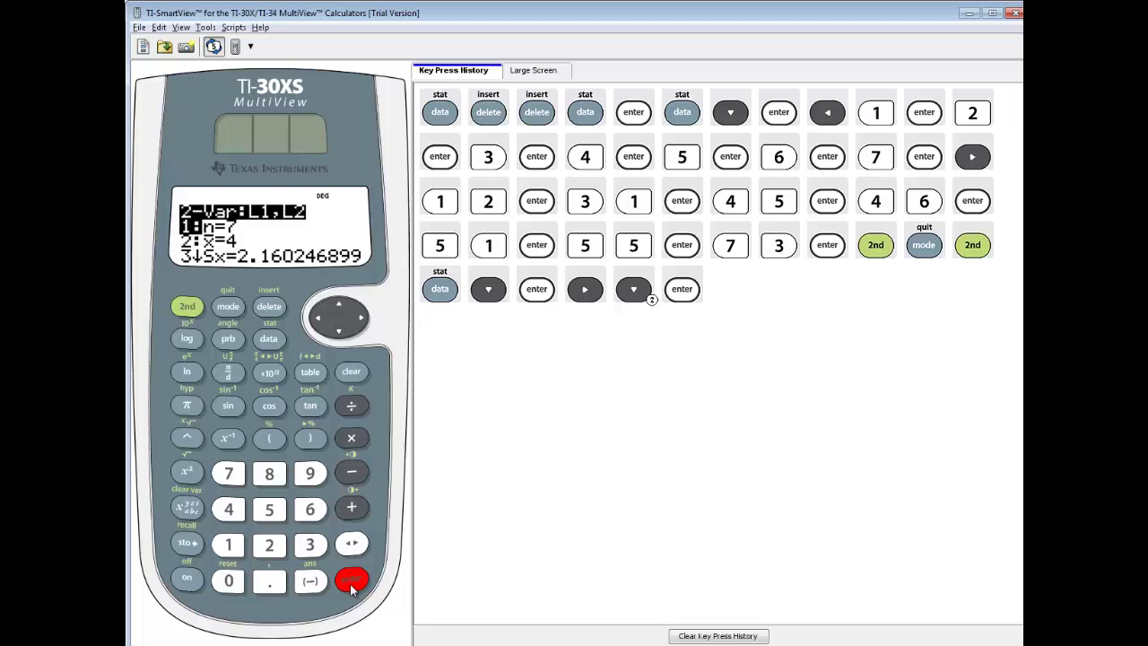
Scroll the results to show r=0.9537242646, a=8.464285714 and b=10.85714286
click(338, 309)
click(339, 309)
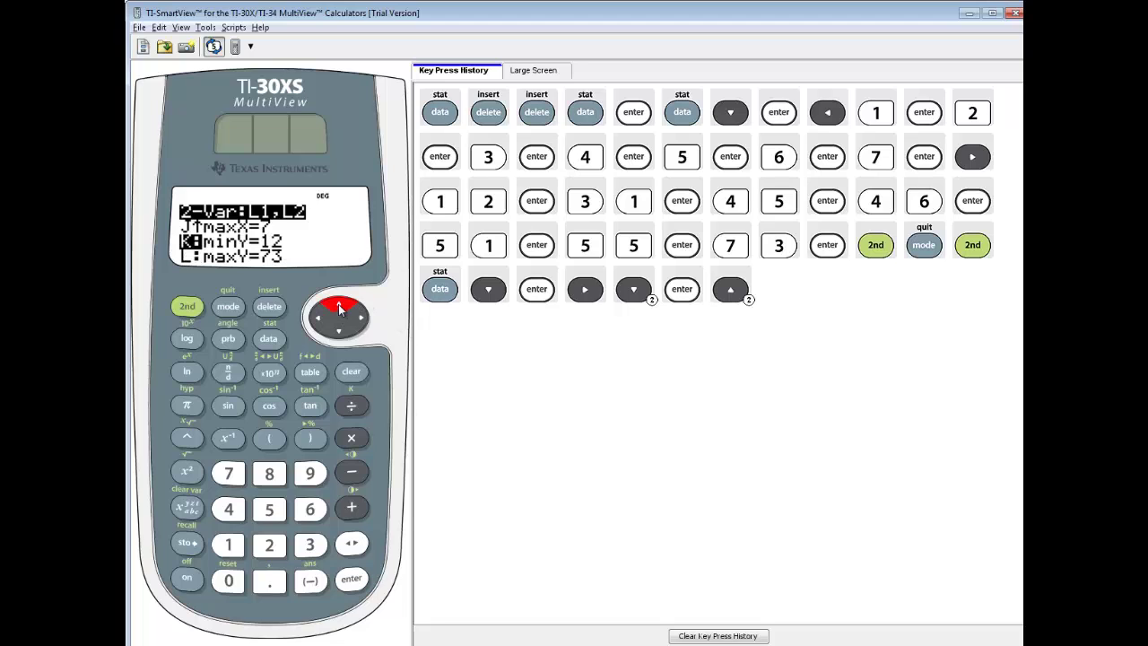
click(340, 308)
click(339, 308)
click(339, 308)
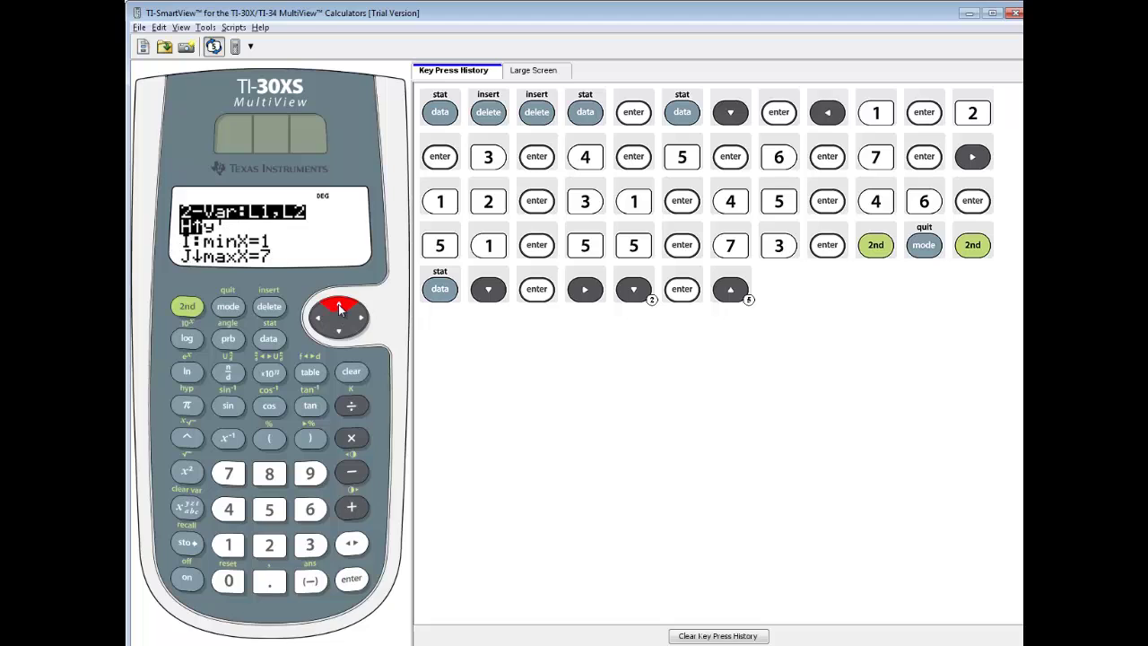
click(339, 308)
click(339, 307)
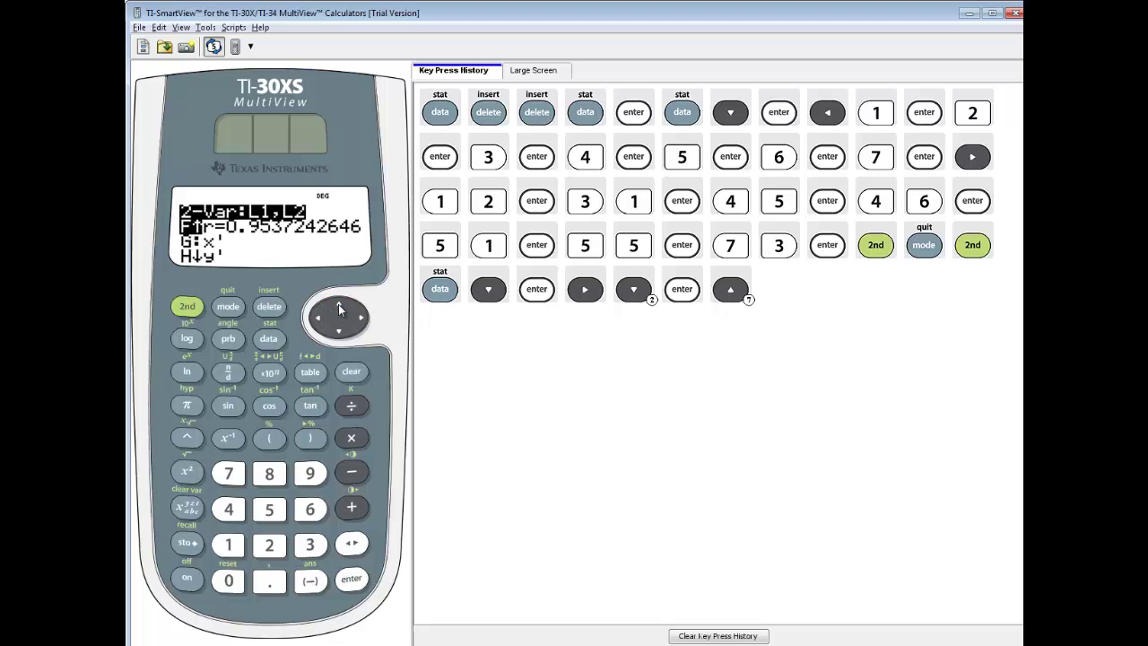
click(339, 308)
click(339, 308)
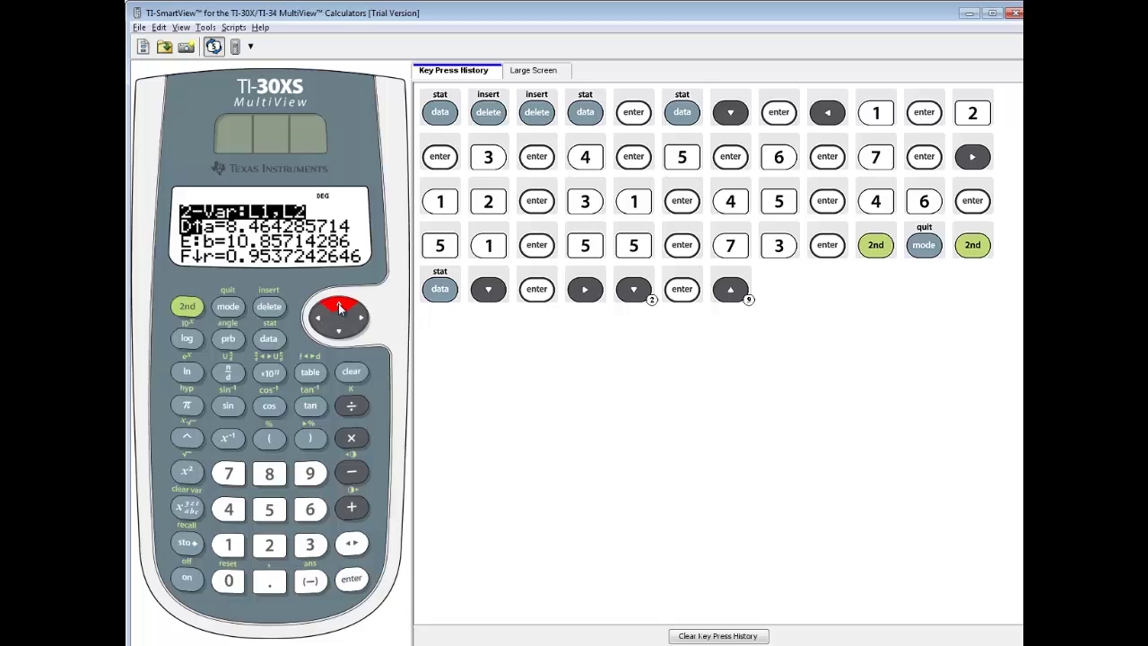
In Free Notes, write ŷ = ax+b below the r value
key(alt+Tab)
key(alt+Tab)
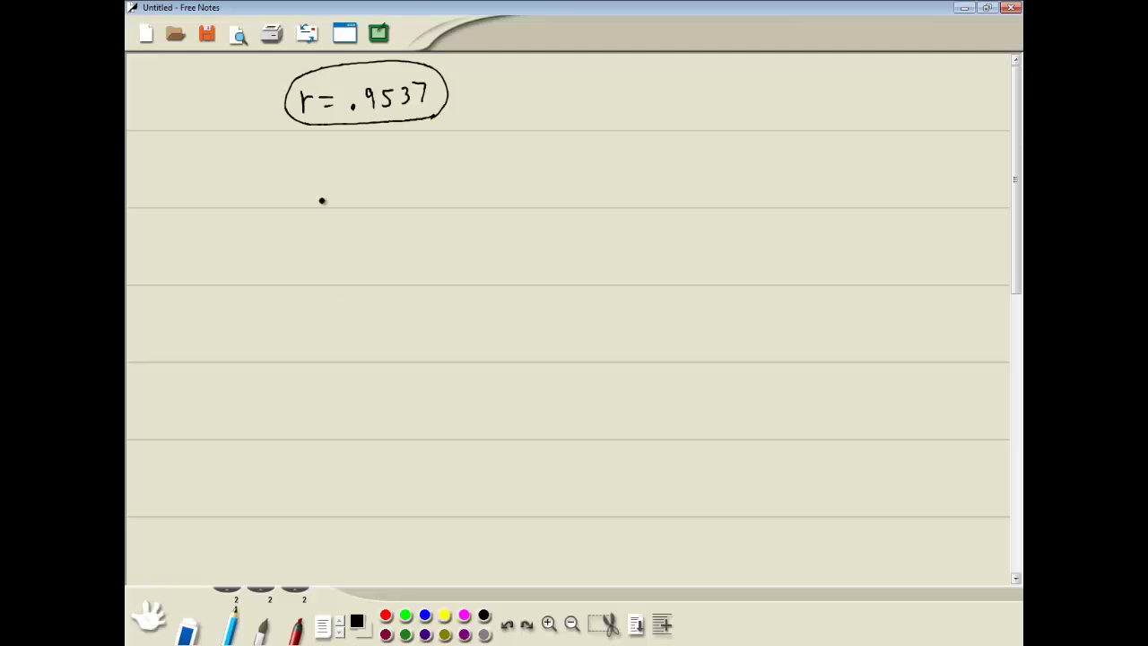
mouse_move(255, 203)
mouse_down()
mouse_move(263, 166)
mouse_move(329, 190)
mouse_move(318, 190)
mouse_up()
mouse_move(331, 182)
mouse_down()
mouse_move(344, 182)
mouse_move(338, 189)
mouse_up()
drag(351, 166, 356, 192)
Write the fitted equation ŷ = 8.46x + 10.86 and circle it
key(alt+Tab)
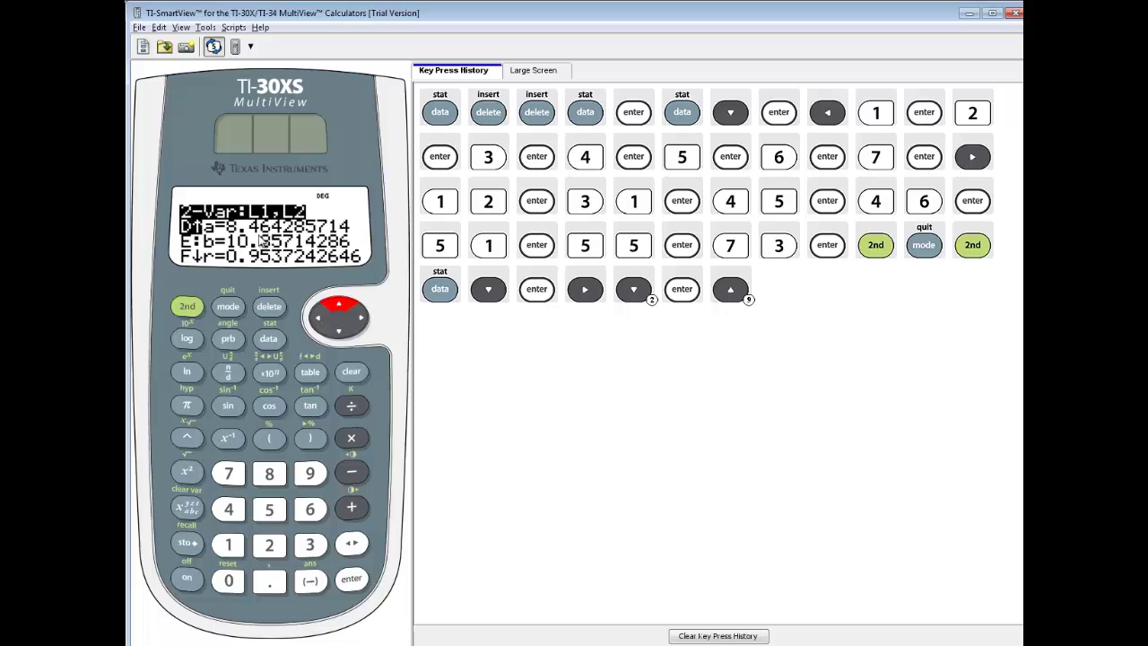
key(alt+Tab)
mouse_move(254, 271)
mouse_down()
mouse_move(260, 217)
mouse_move(266, 232)
mouse_up()
mouse_move(269, 233)
mouse_down()
mouse_move(294, 245)
mouse_move(297, 229)
mouse_move(302, 252)
mouse_move(323, 235)
mouse_move(351, 251)
mouse_up()
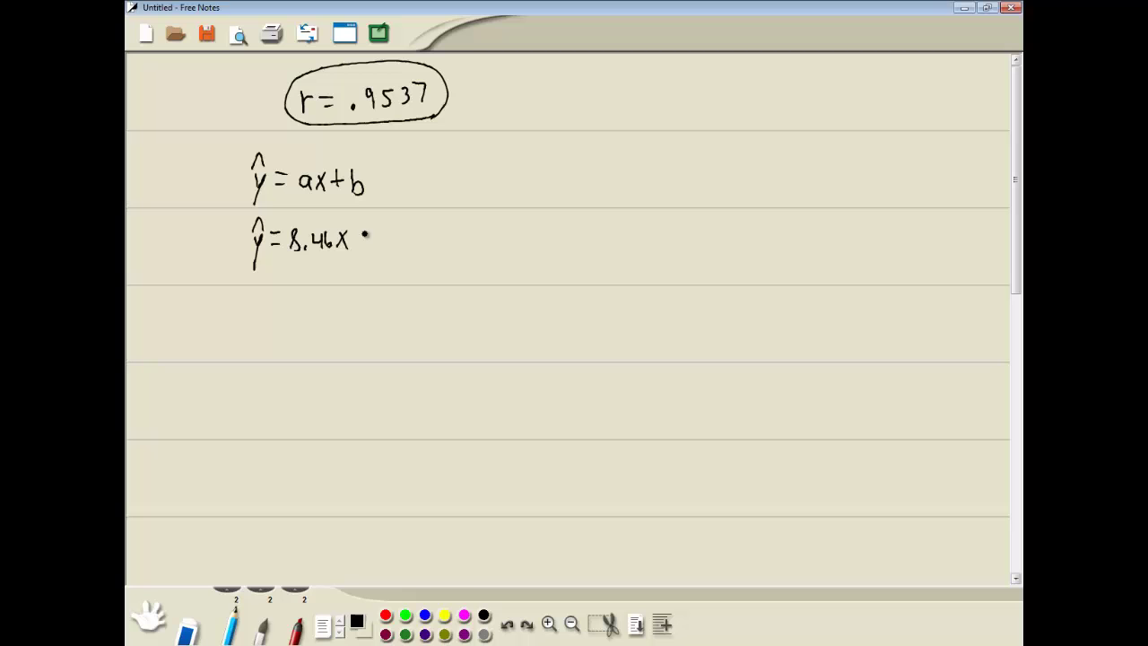
drag(360, 241, 371, 240)
mouse_move(365, 233)
mouse_down()
mouse_move(365, 249)
mouse_move(389, 233)
mouse_up()
mouse_move(420, 232)
mouse_down()
mouse_move(287, 275)
mouse_move(246, 269)
mouse_move(234, 237)
mouse_move(280, 211)
mouse_move(365, 209)
mouse_move(437, 254)
mouse_up()
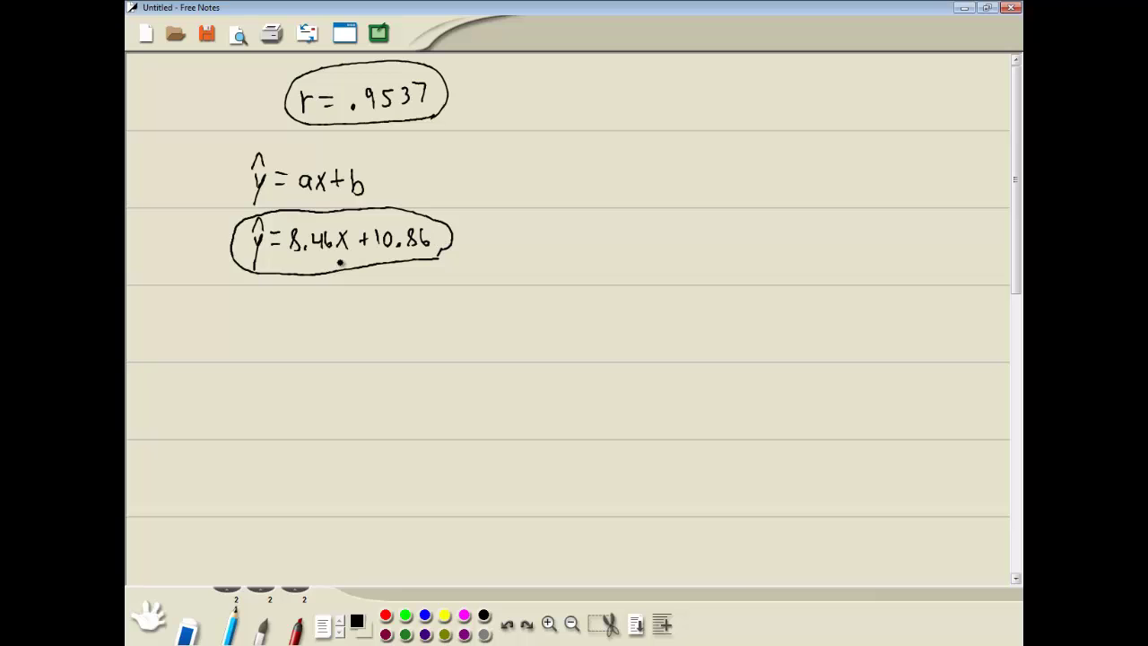
key(alt+Tab)
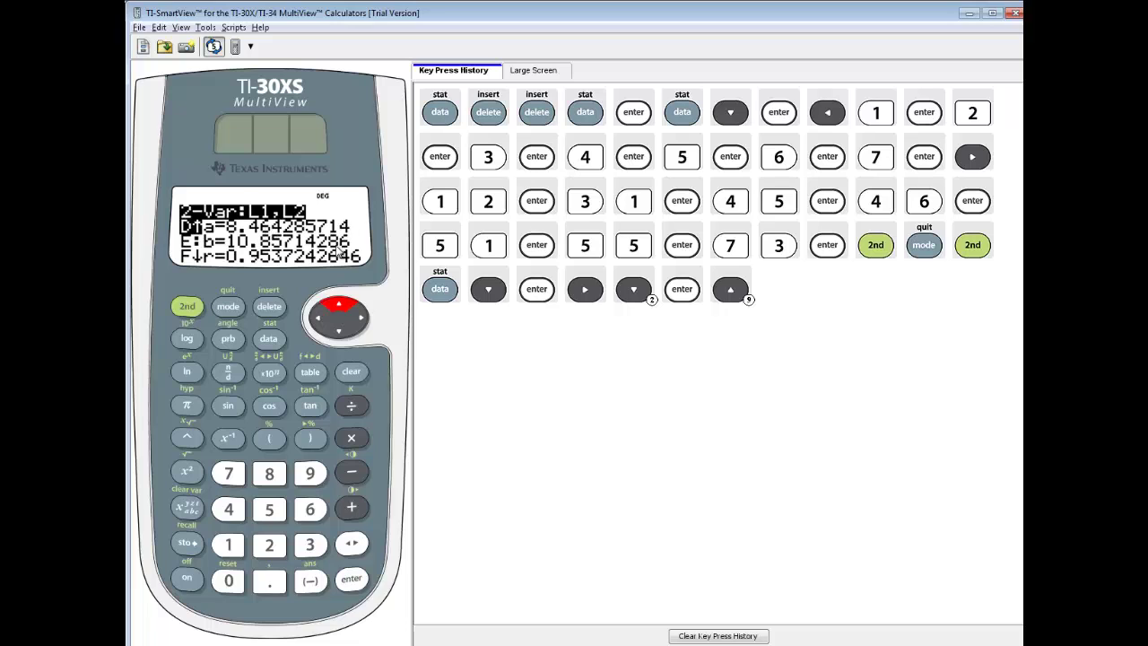
Write 'Predict y when x = 30' and start a ŷ(30) line below the equation
key(alt+Tab)
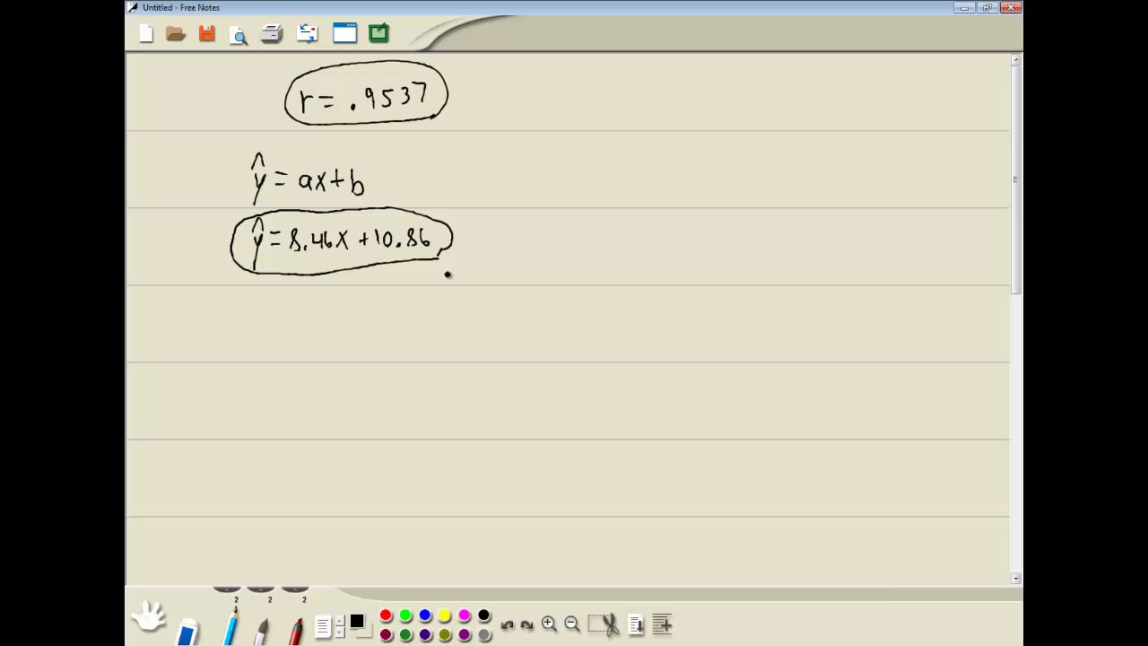
key(alt+Tab)
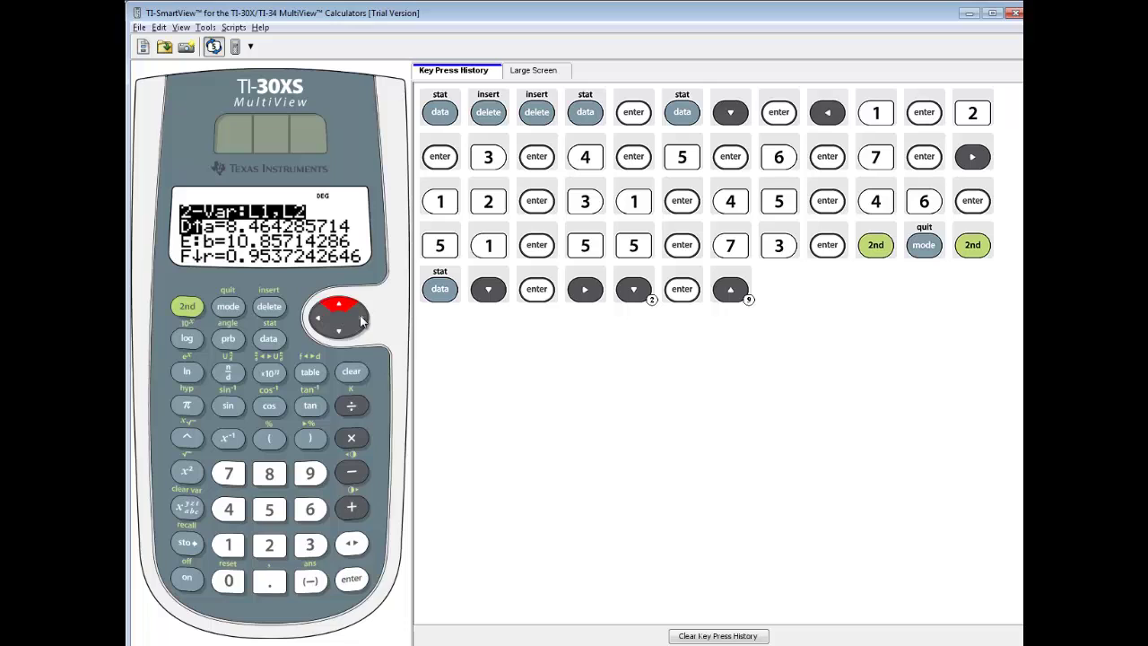
key(alt+Tab)
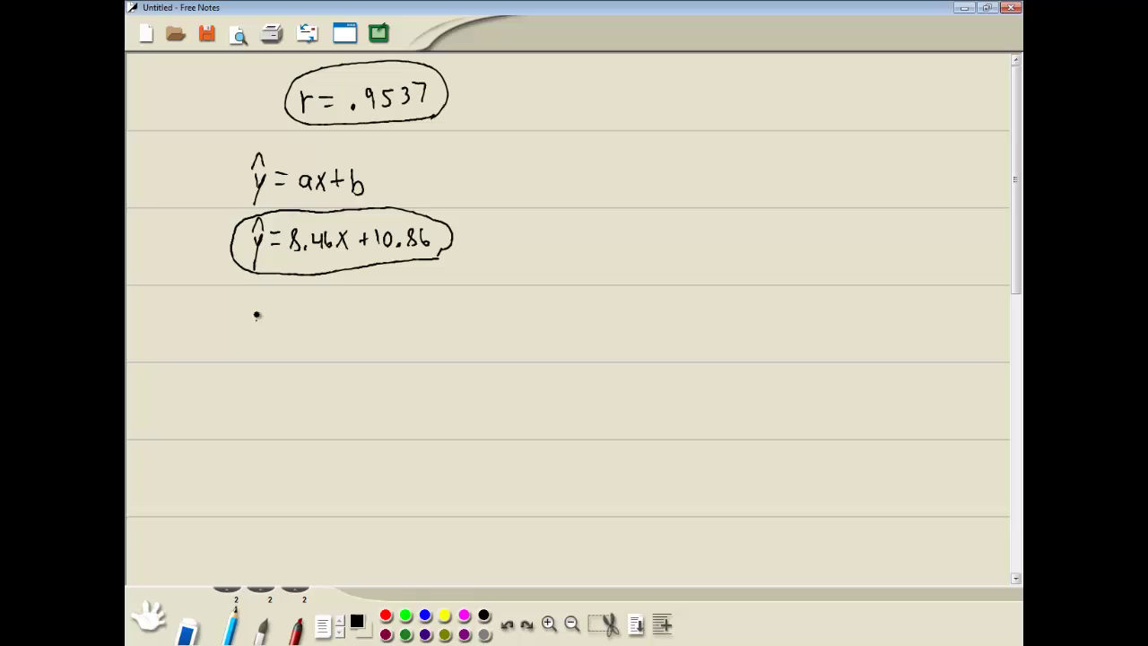
mouse_move(254, 303)
mouse_down()
mouse_move(373, 317)
mouse_move(431, 300)
mouse_move(436, 324)
mouse_move(441, 307)
mouse_move(472, 304)
mouse_up()
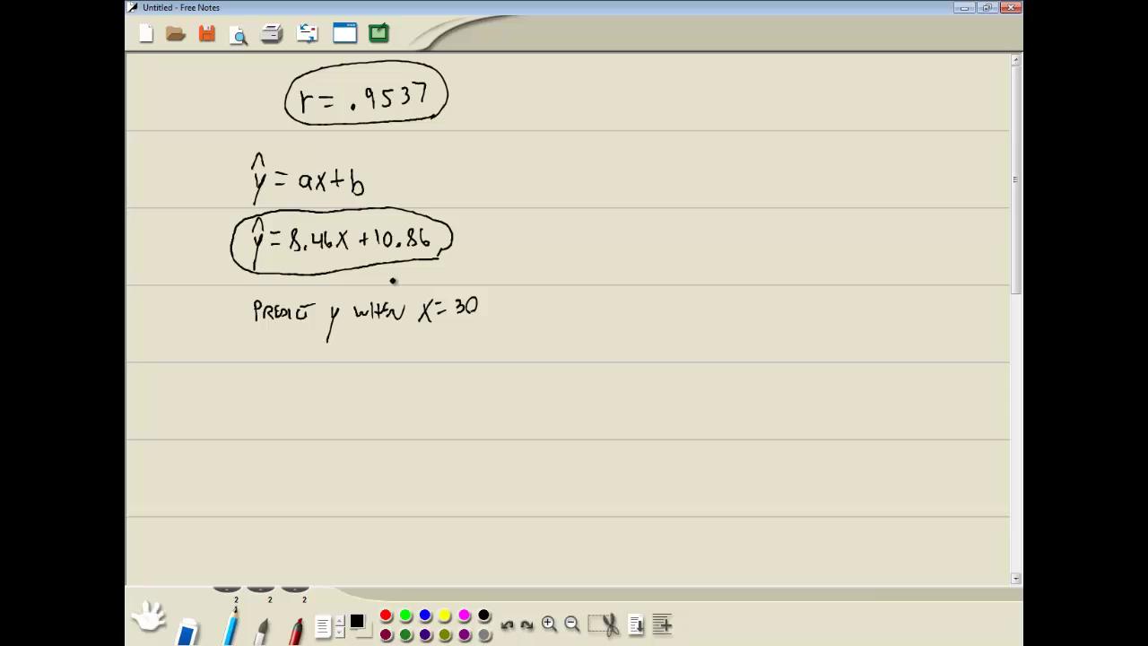
mouse_move(279, 360)
mouse_down()
mouse_move(267, 395)
mouse_move(281, 361)
mouse_move(296, 384)
mouse_move(322, 369)
mouse_move(335, 384)
mouse_up()
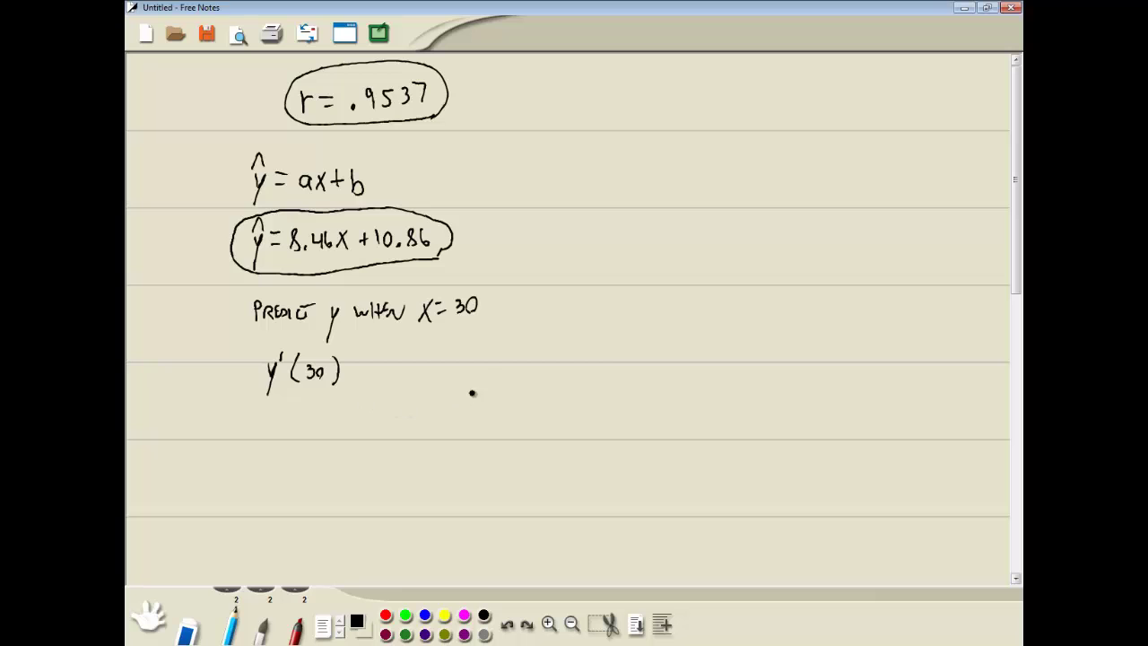
Paste the y' prediction function from StatVars onto a cleared home screen
key(alt+Tab)
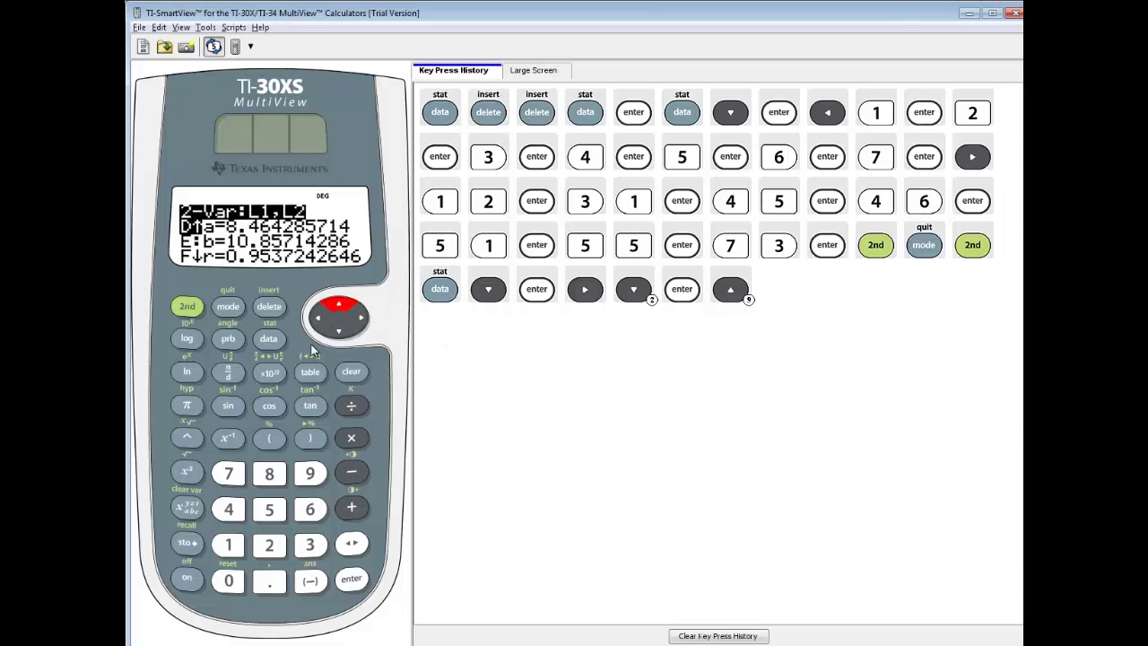
click(188, 308)
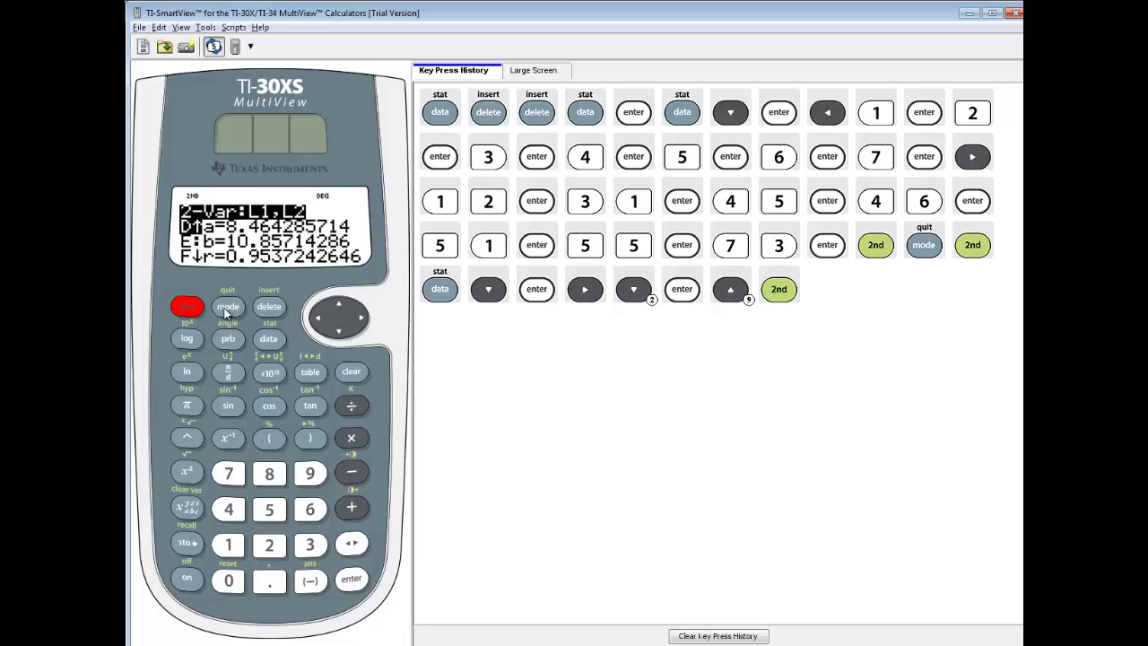
click(228, 307)
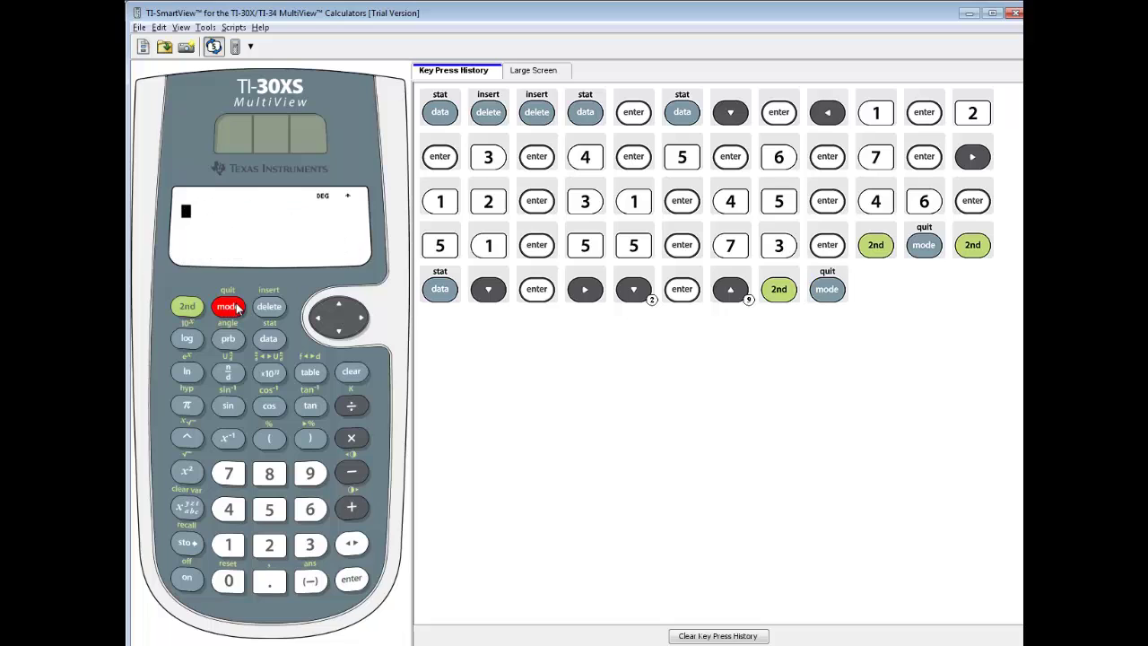
click(188, 307)
click(272, 341)
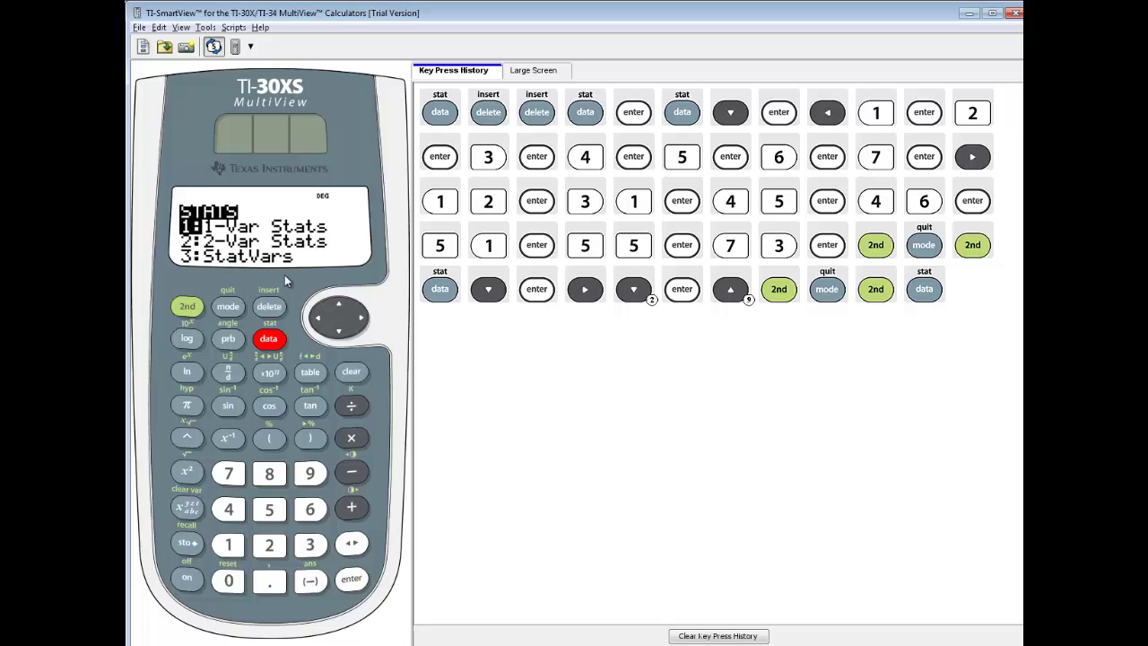
click(338, 304)
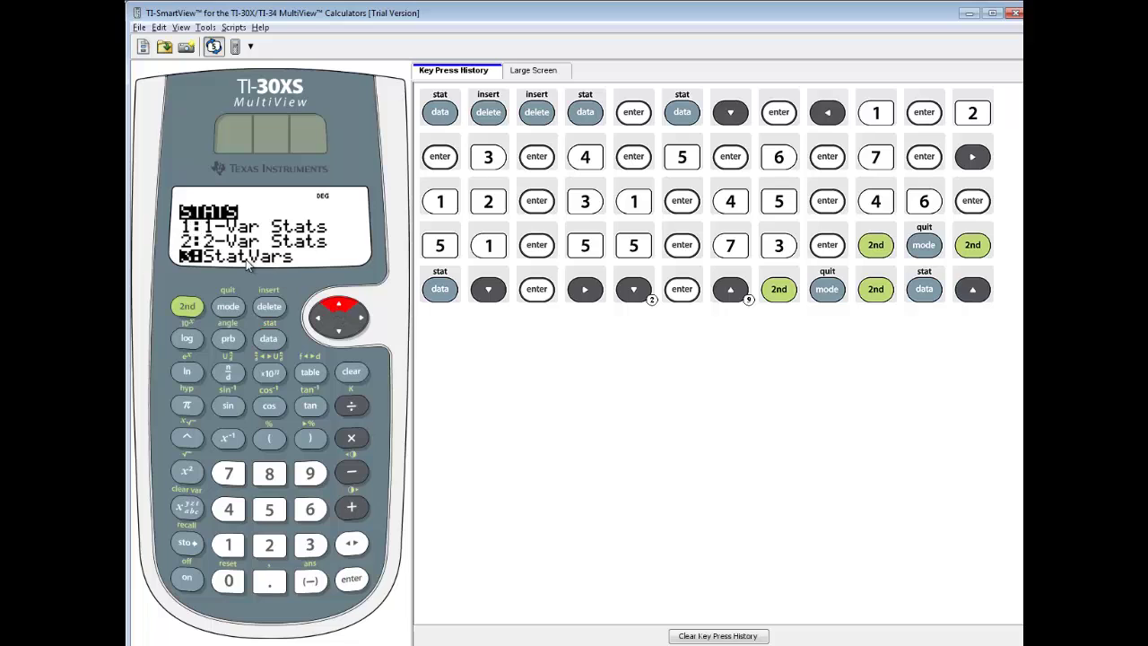
click(351, 579)
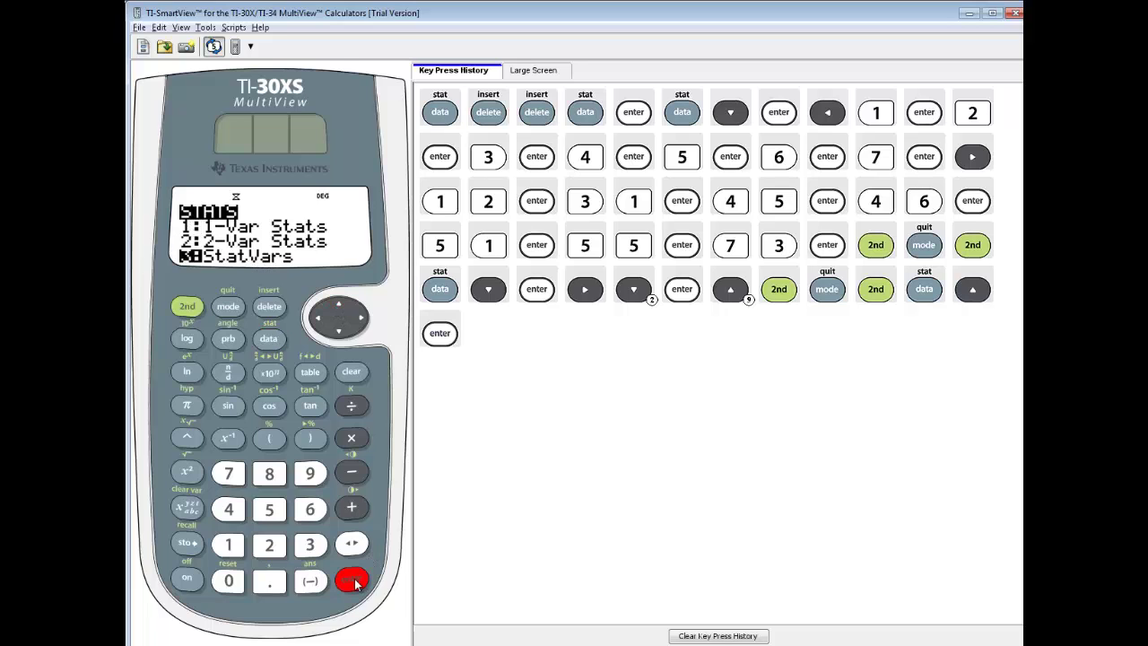
click(339, 305)
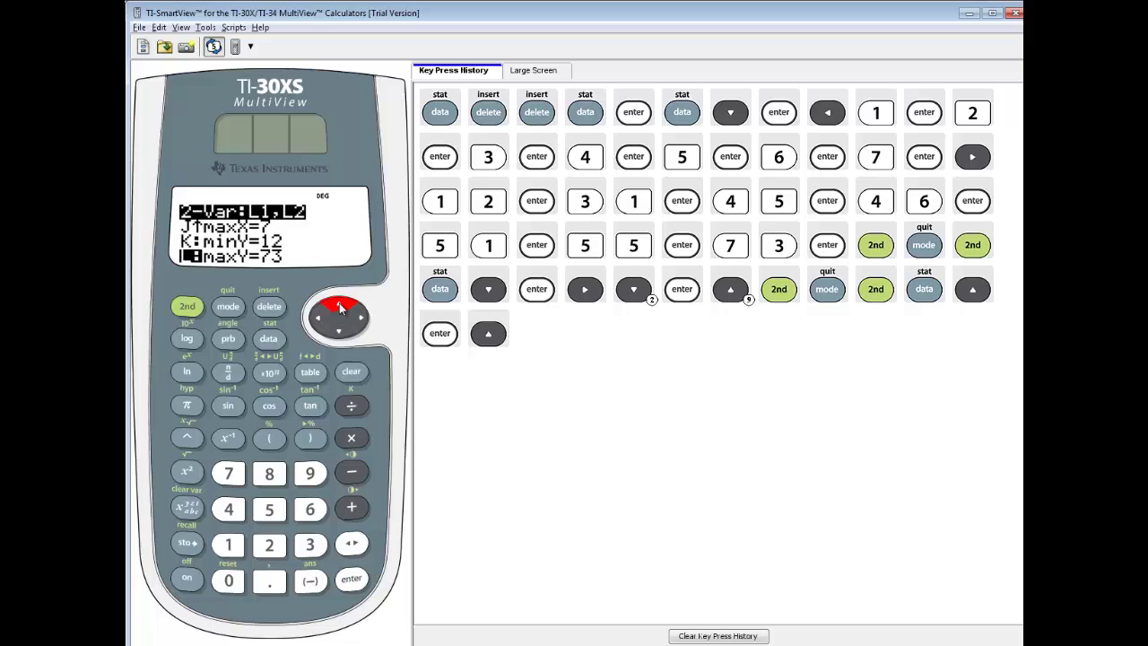
click(339, 306)
click(339, 306)
click(339, 306)
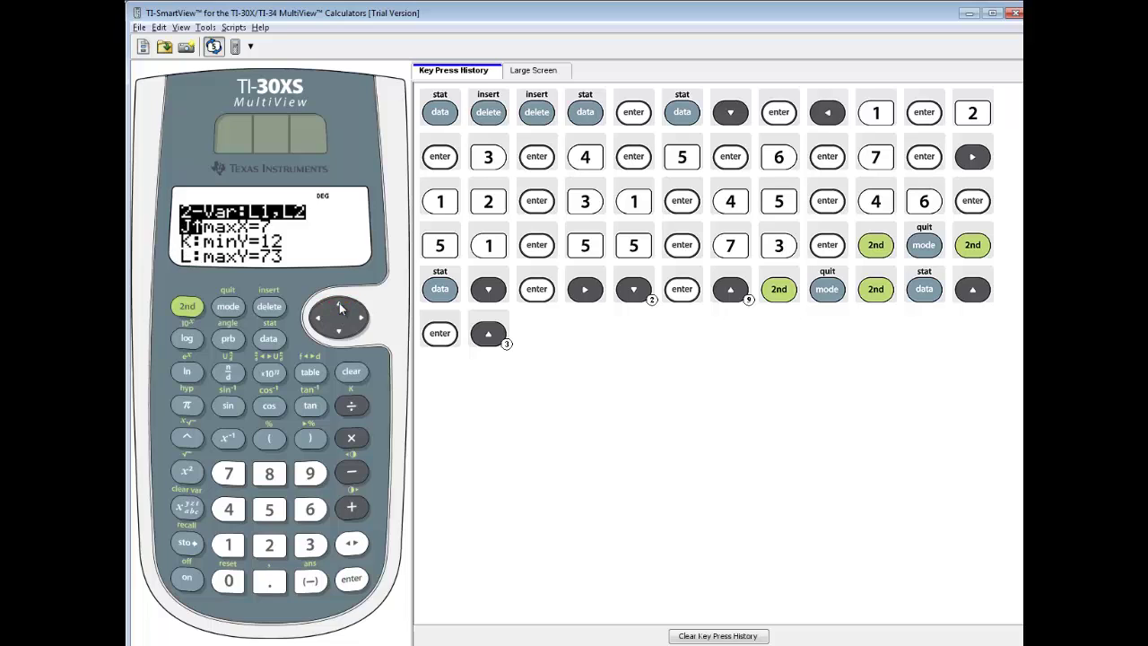
click(339, 306)
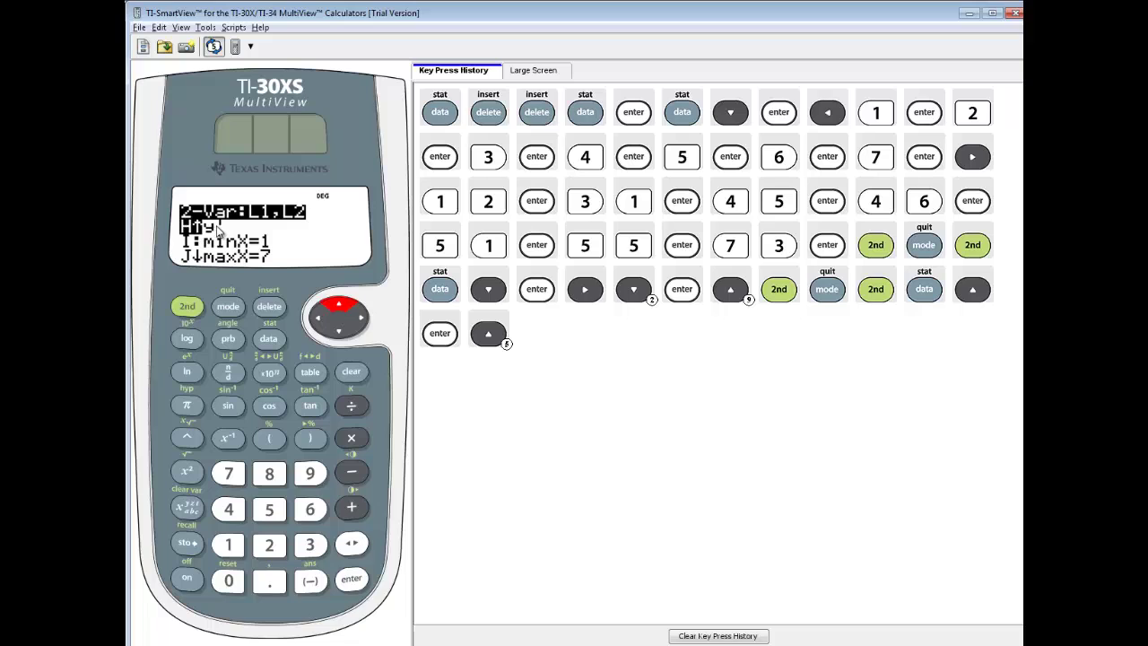
click(352, 582)
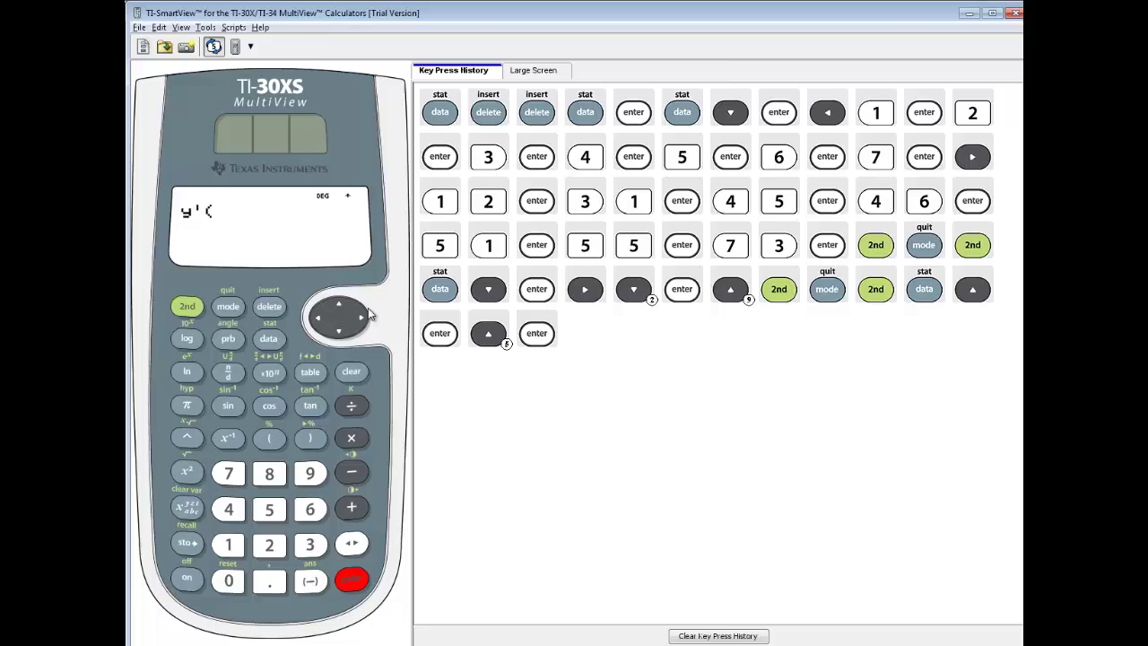
Evaluate y'(30) to get 264.7857143 and begin noting the result
key(alt+Tab)
key(alt+Tab)
click(310, 544)
click(229, 582)
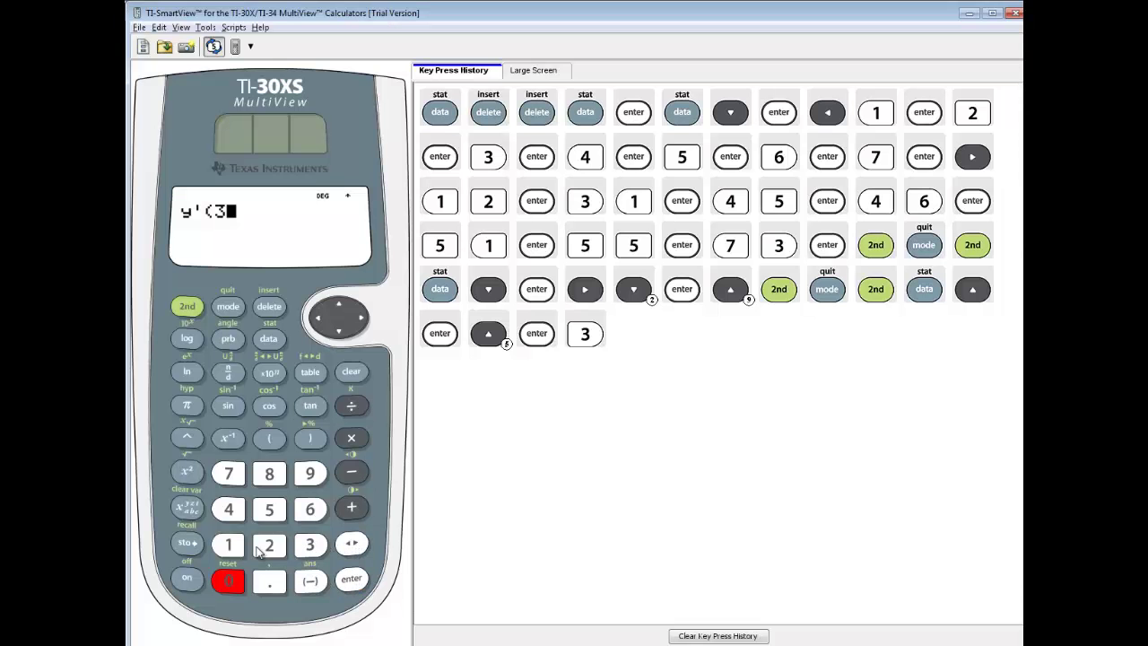
click(310, 439)
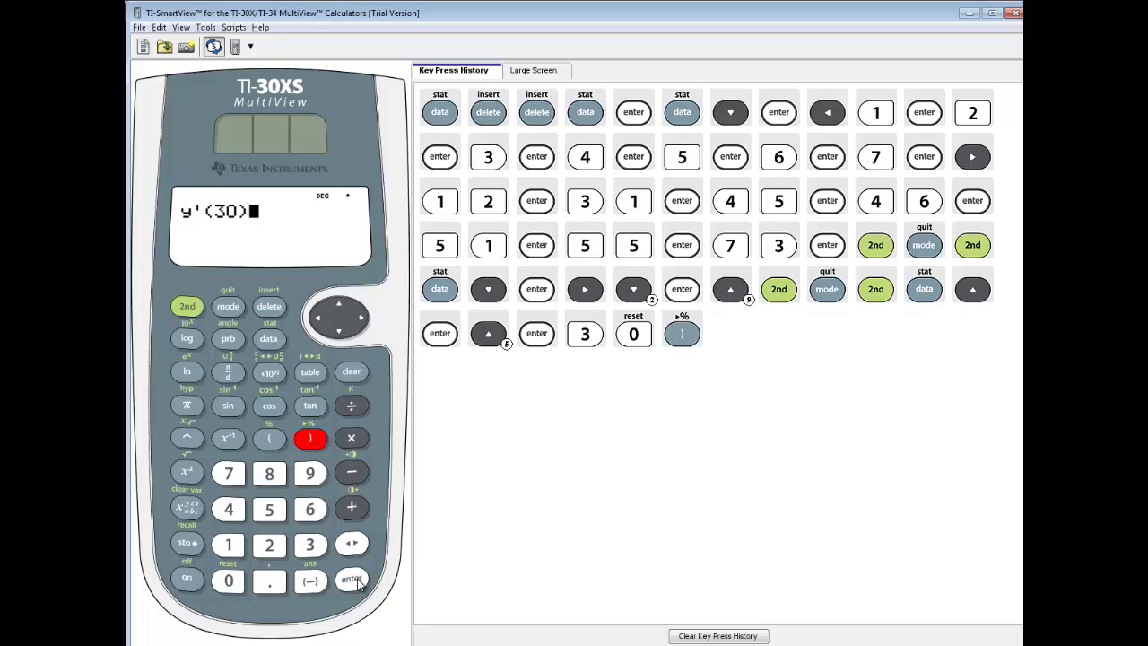
click(354, 581)
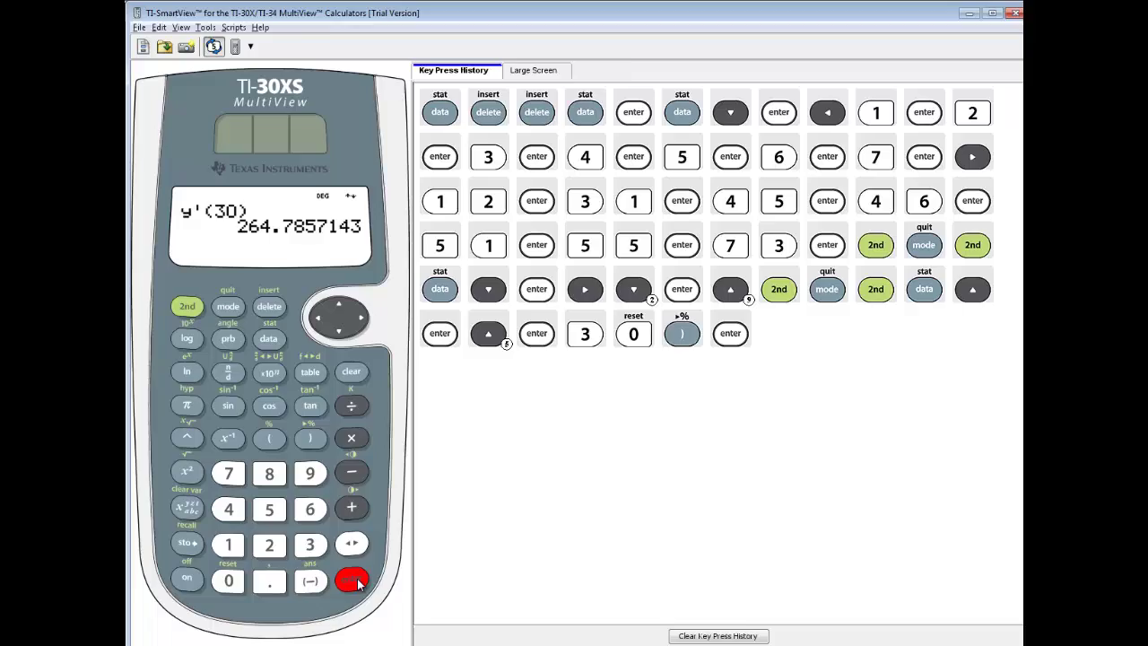
key(alt+Tab)
drag(352, 374, 418, 377)
Write 264.79 after y'(30) = in the notes
drag(411, 364, 411, 386)
key(alt+Tab)
key(alt+Tab)
click(423, 385)
mouse_move(434, 367)
mouse_down()
mouse_move(443, 366)
mouse_move(437, 384)
mouse_up()
drag(454, 368, 450, 384)
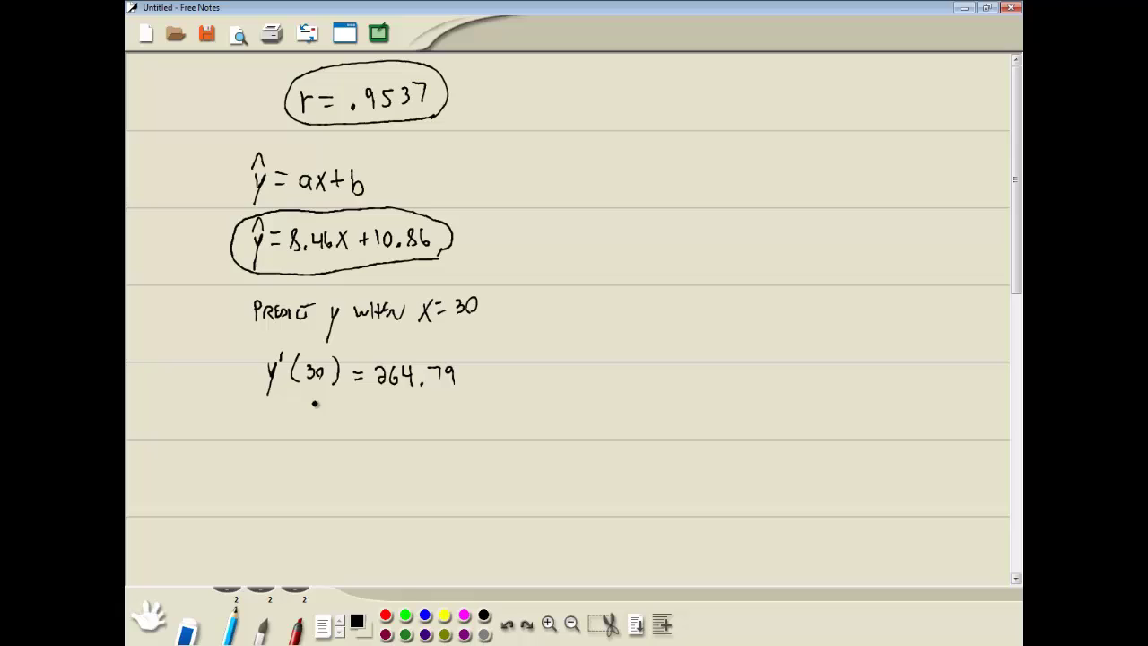
Label 30 as X and 264.79 as Y with arrows, and start x'(5) = alongside
mouse_move(314, 408)
mouse_down()
mouse_move(314, 389)
mouse_move(319, 434)
mouse_move(307, 434)
mouse_up()
mouse_move(376, 389)
mouse_down()
mouse_move(447, 393)
mouse_move(417, 424)
mouse_up()
drag(423, 413, 415, 437)
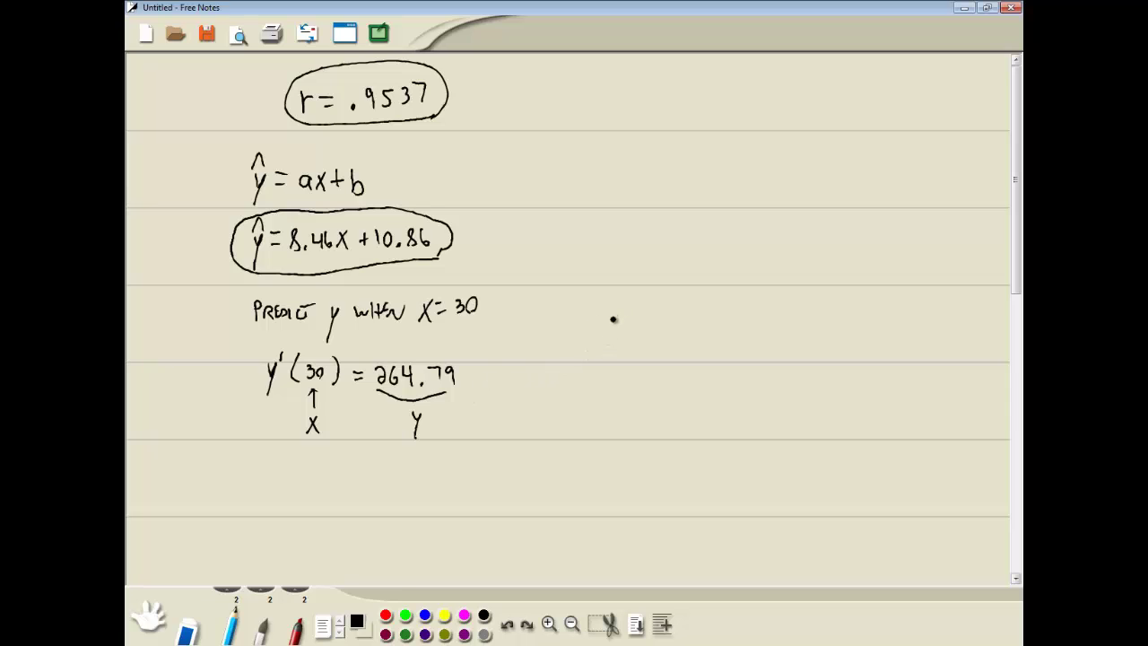
mouse_move(601, 319)
mouse_down()
mouse_move(639, 290)
mouse_move(640, 316)
mouse_move(651, 299)
mouse_move(661, 320)
mouse_move(667, 300)
mouse_move(659, 317)
mouse_move(687, 303)
mouse_up()
drag(675, 312, 687, 313)
key(alt+Tab)
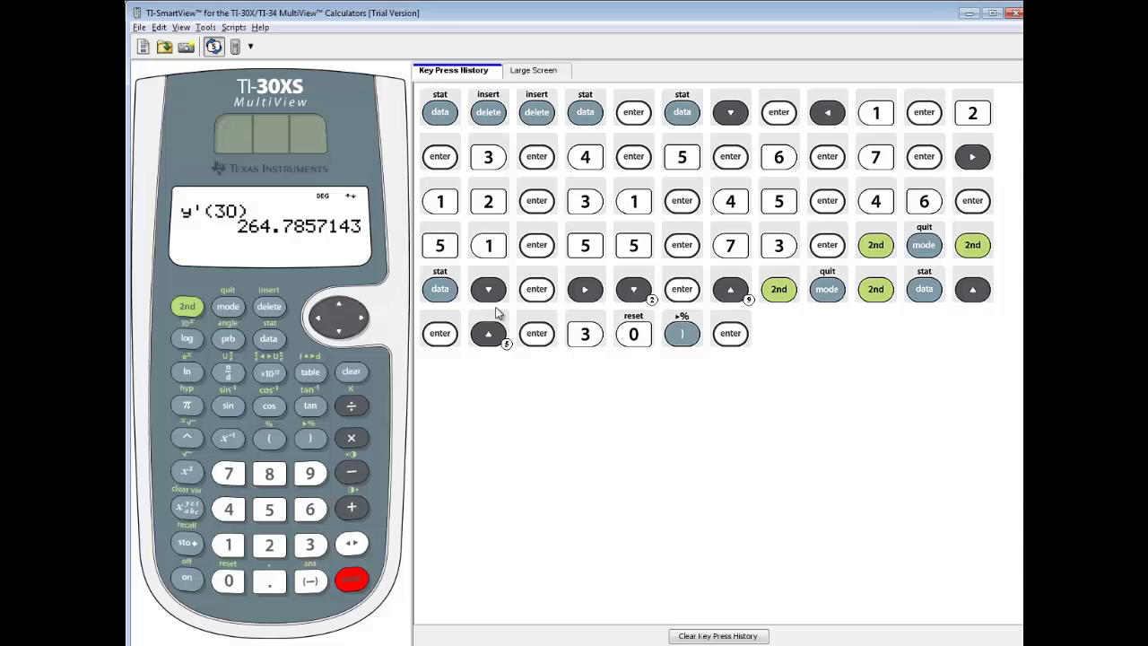
Use the x' function from StatVars to evaluate x'(5), giving -0.691983122
click(190, 307)
click(268, 338)
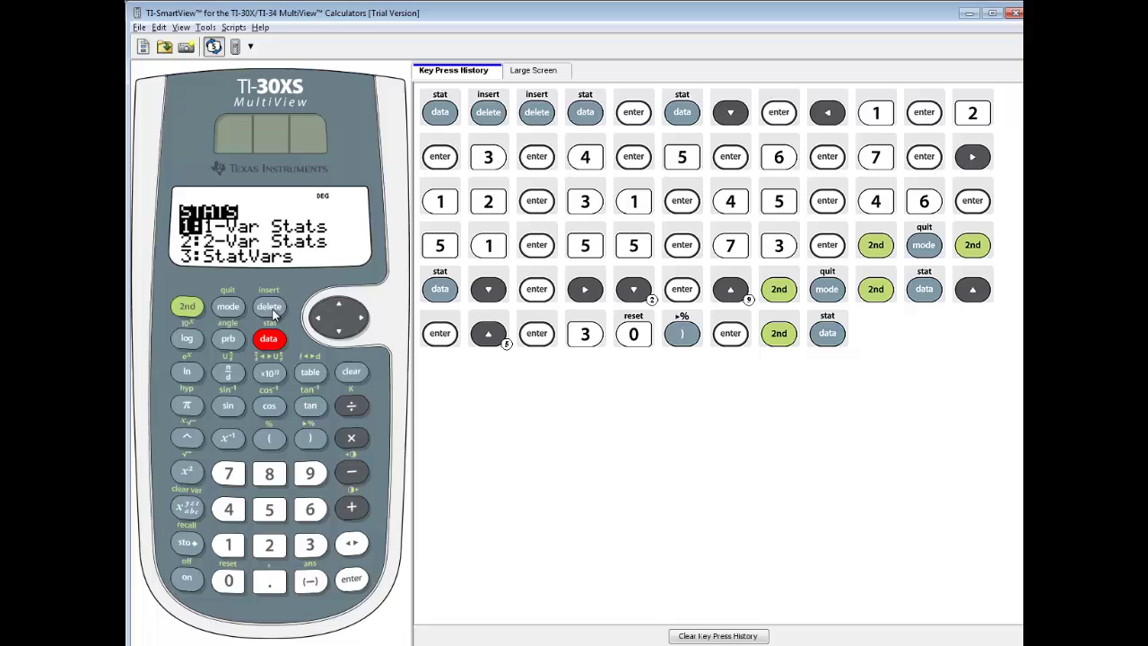
click(305, 545)
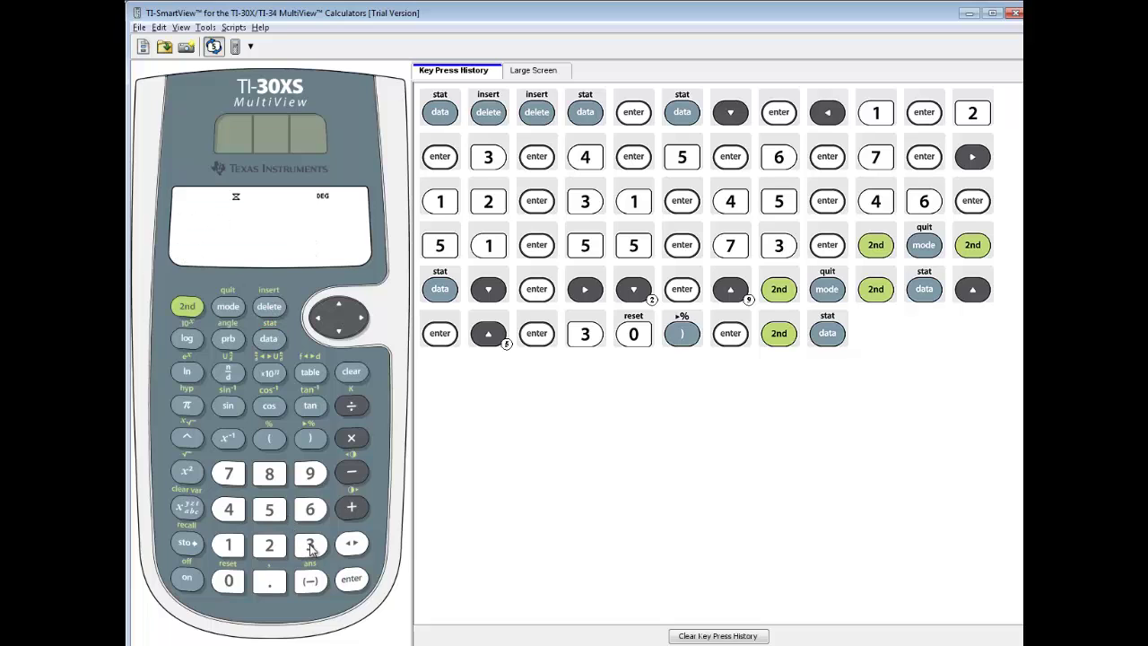
click(340, 307)
click(340, 307)
click(340, 306)
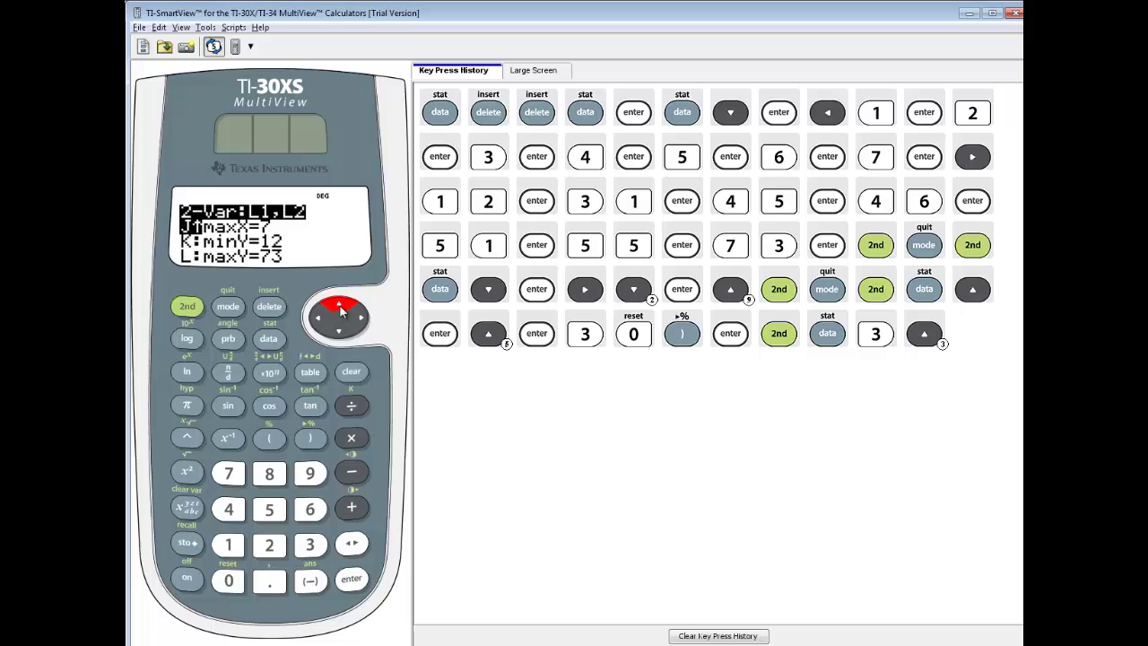
click(340, 307)
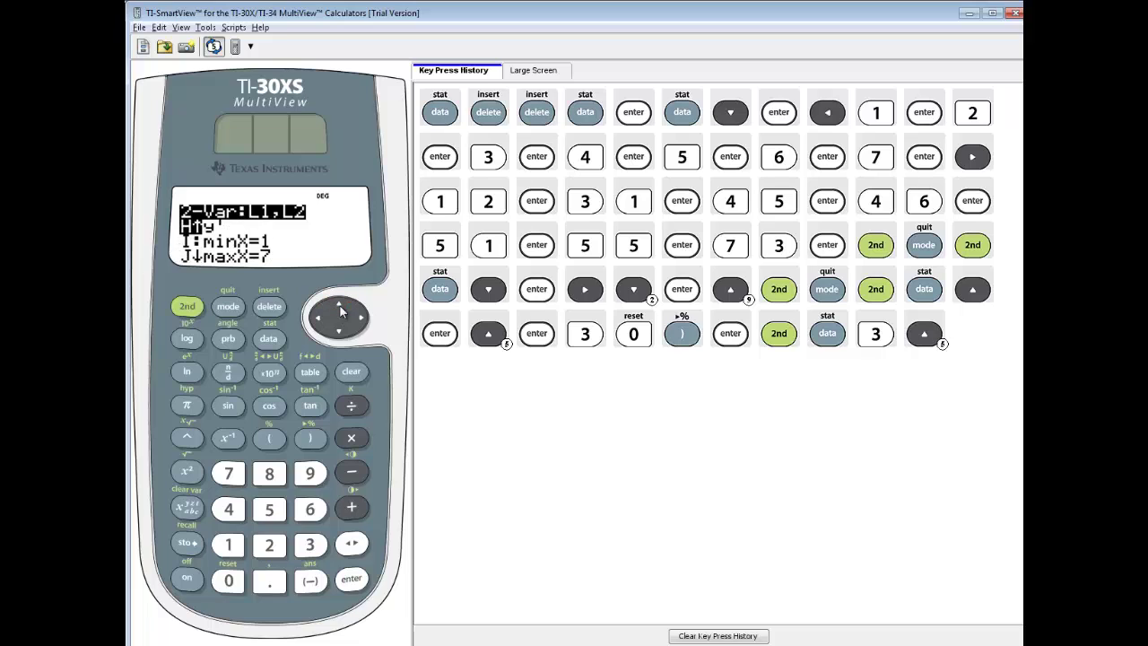
click(340, 307)
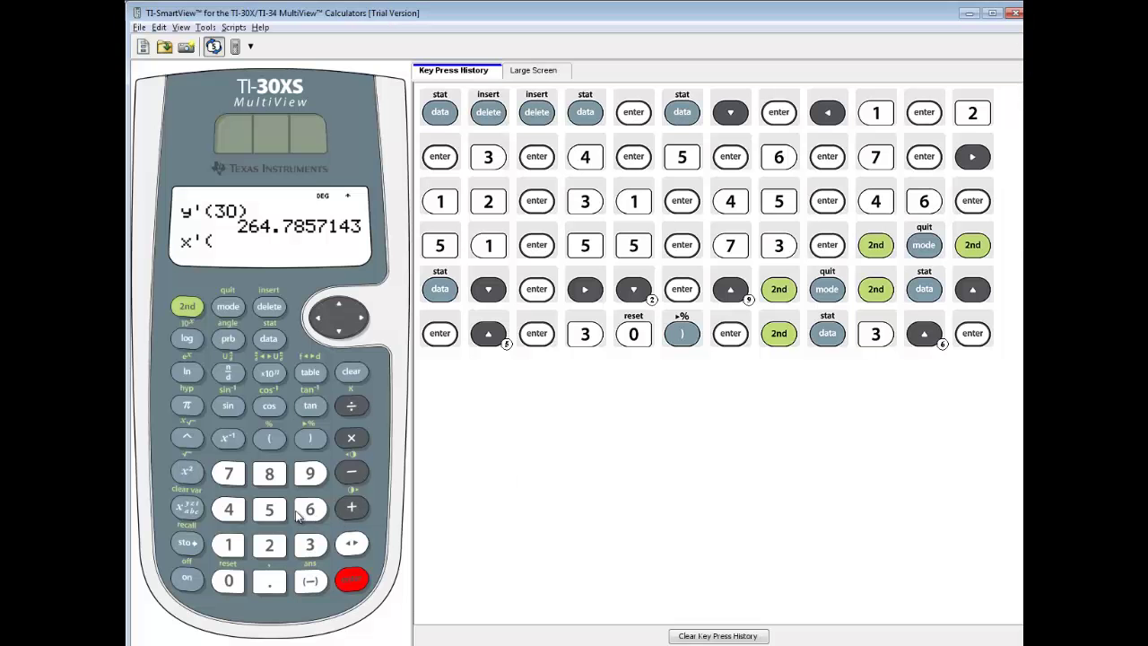
click(273, 509)
click(310, 439)
click(353, 581)
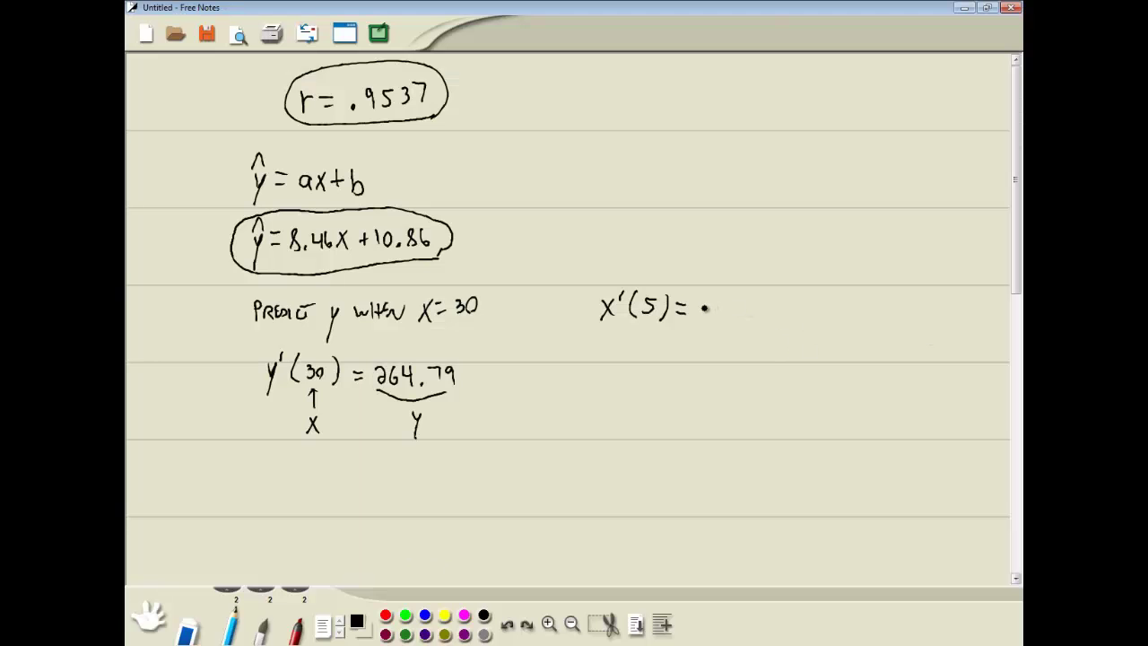
Write -0.69 after x'(5) =, labelling 5 as y and -0.69 as x
drag(704, 308, 733, 314)
key(alt+Tab)
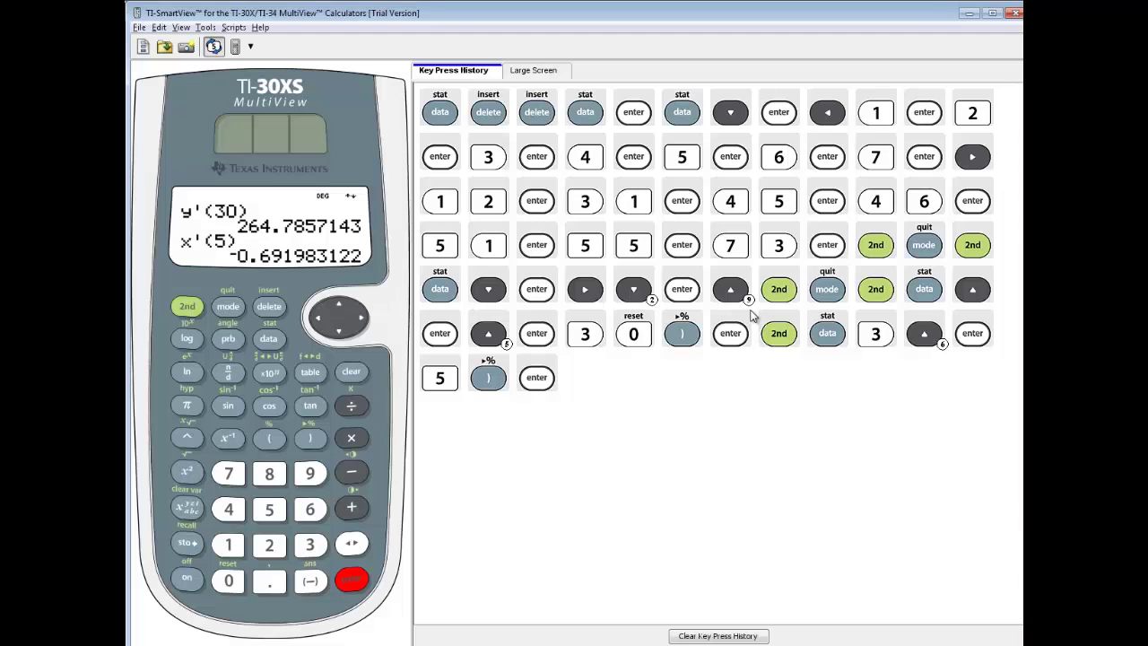
key(alt+Tab)
drag(756, 299, 771, 318)
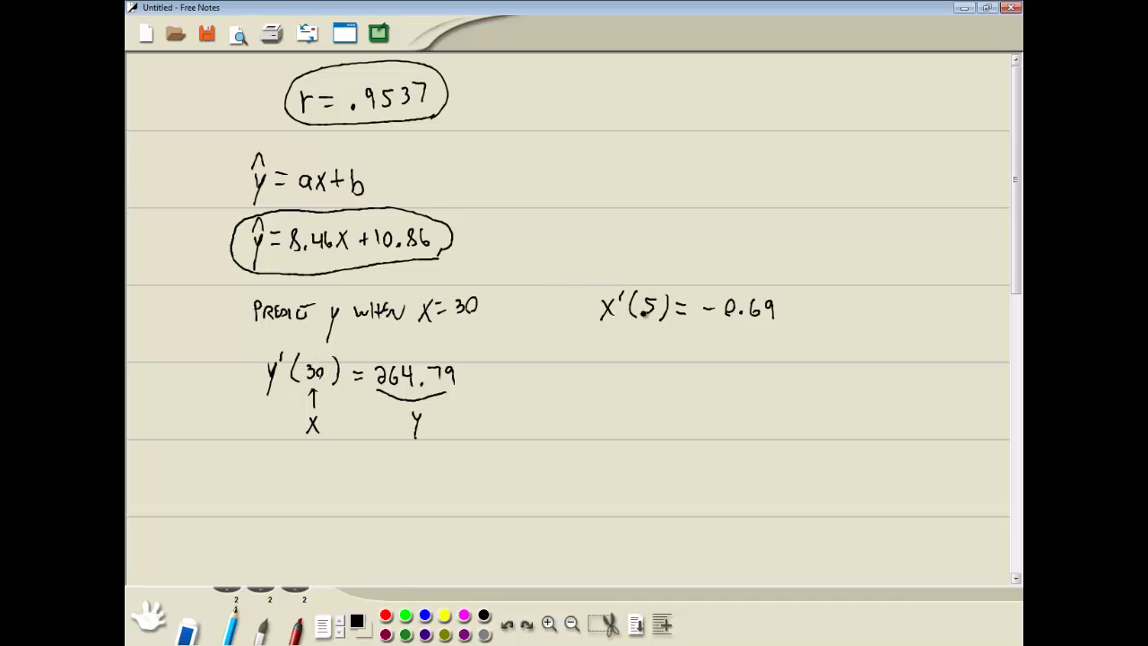
mouse_move(650, 342)
mouse_down()
mouse_move(649, 321)
mouse_move(646, 382)
mouse_move(650, 368)
mouse_up()
mouse_move(714, 317)
mouse_down()
mouse_move(773, 326)
mouse_move(744, 357)
mouse_up()
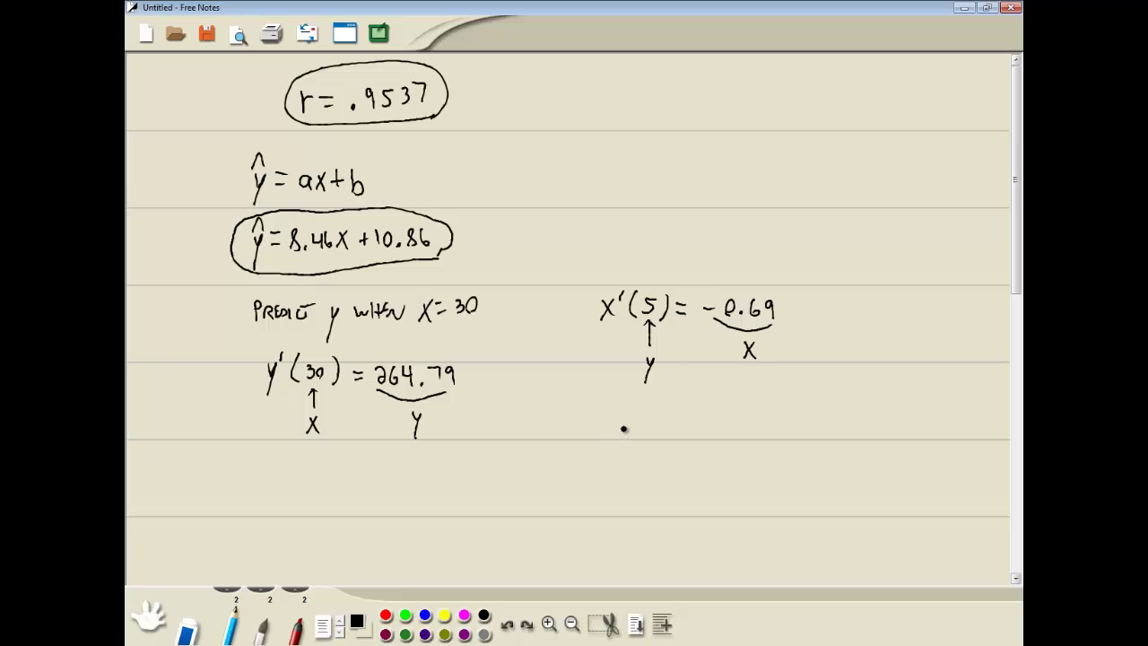
Write the equation 5 = 8.46x + 10.86 underneath
mouse_move(623, 429)
mouse_down()
mouse_move(614, 442)
mouse_move(646, 432)
mouse_up()
drag(634, 439, 736, 433)
mouse_move(730, 427)
mouse_down()
mouse_move(730, 440)
mouse_move(773, 429)
mouse_up()
click(763, 438)
drag(786, 420, 786, 432)
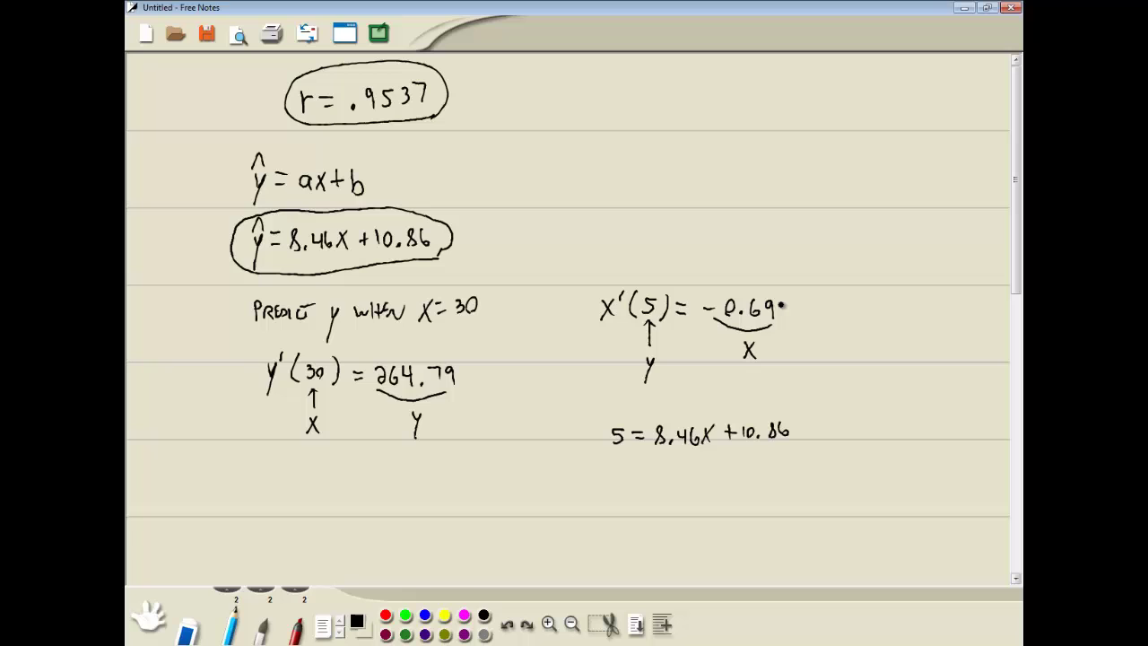
key(alt+Tab)
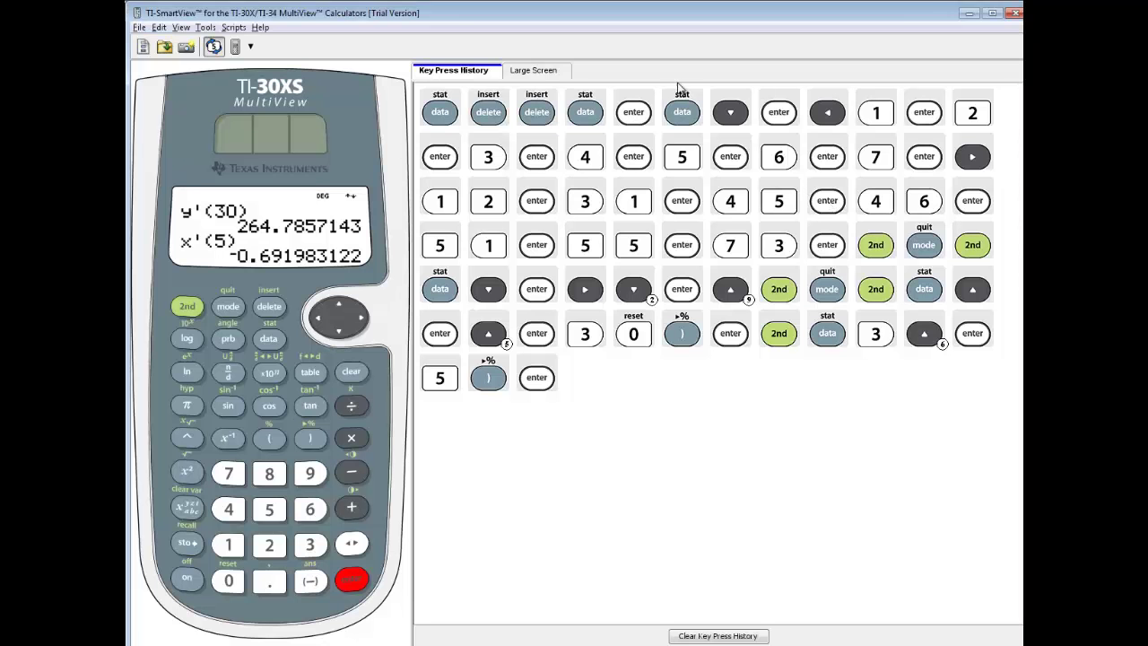